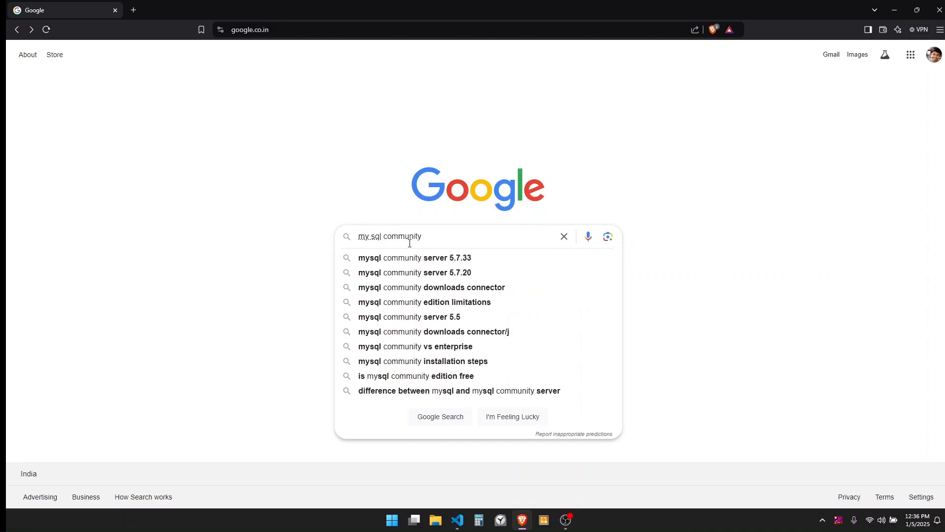
# Google 'my sql community download' and open the official MySQL Community Downloads result.
pyautogui.write('download')
pyautogui.press('Return')
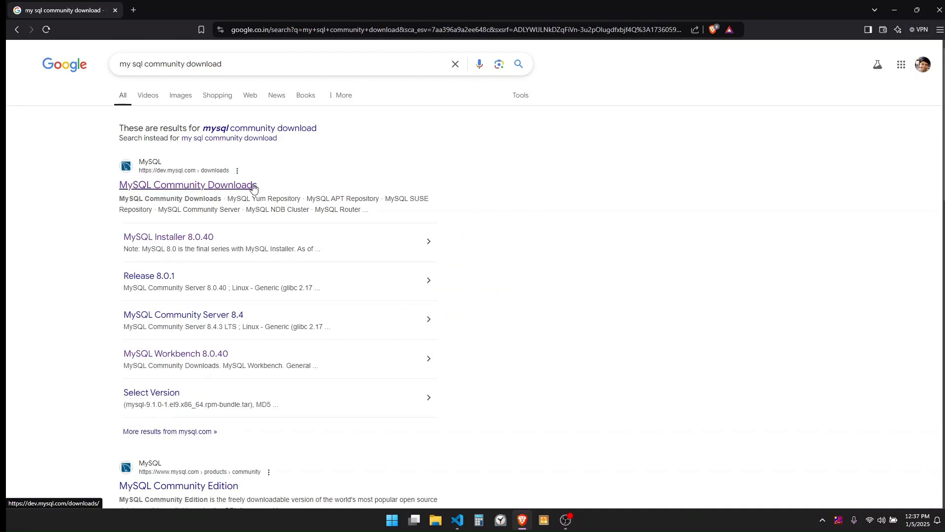
pyautogui.click(253, 187)
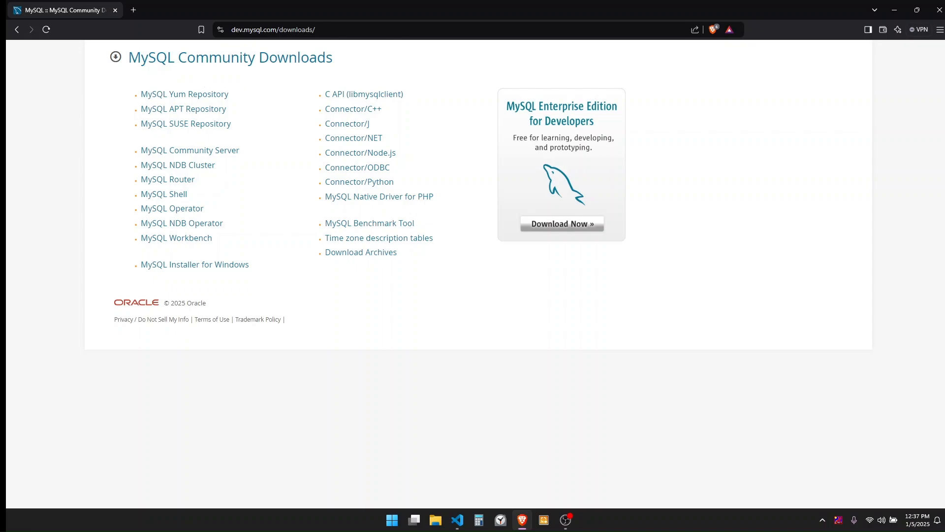
# Go to the MySQL Installer for Windows page from the dev.mysql.com downloads list.
pyautogui.hotkey('alt', 'Tab')
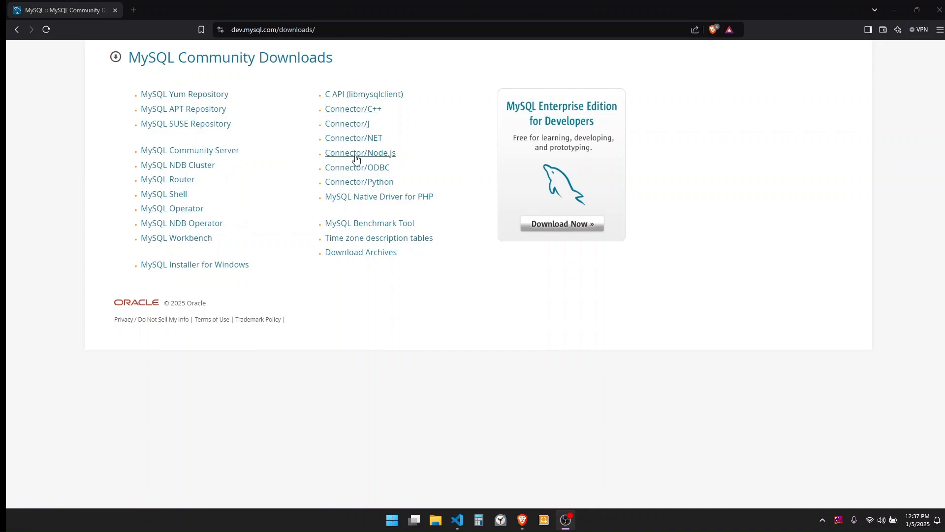
pyautogui.click(218, 268)
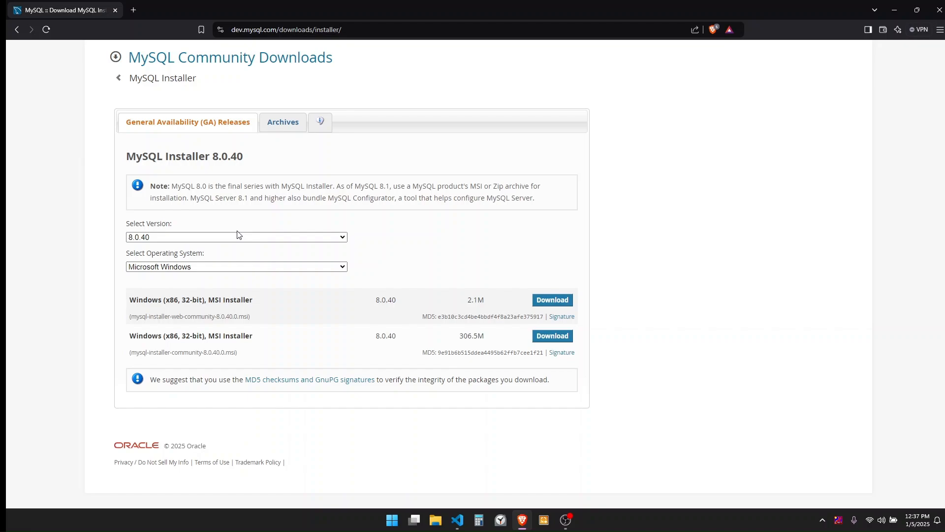
# Keep version 8.0.40 and Microsoft Windows as the installer version and operating system.
pyautogui.click(213, 240)
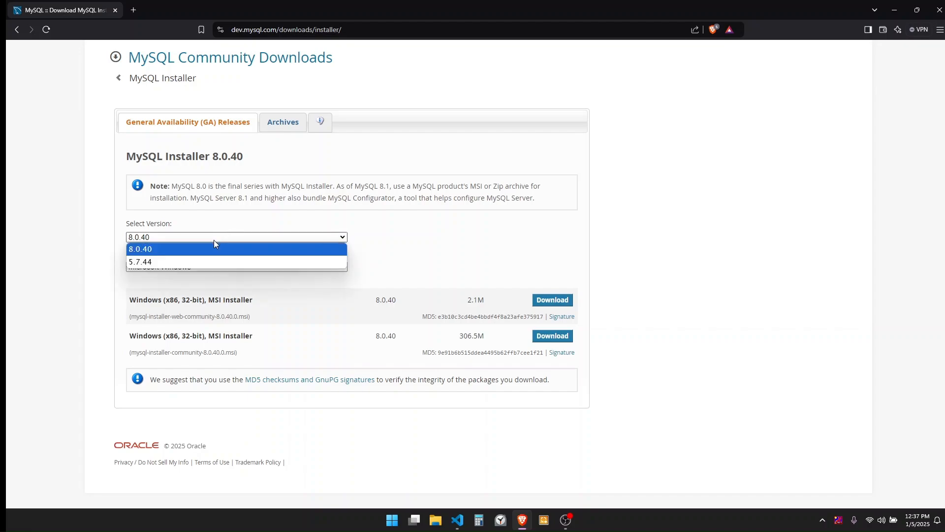
pyautogui.click(213, 241)
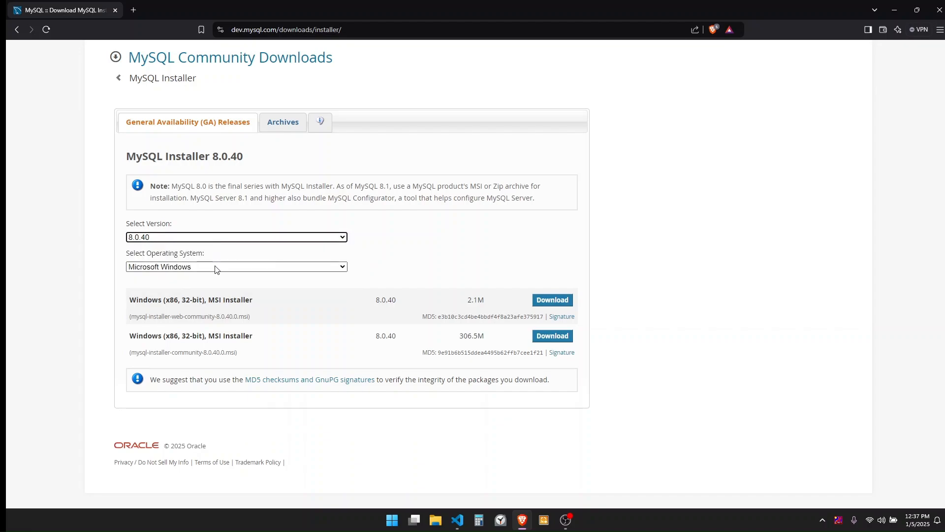
pyautogui.click(217, 268)
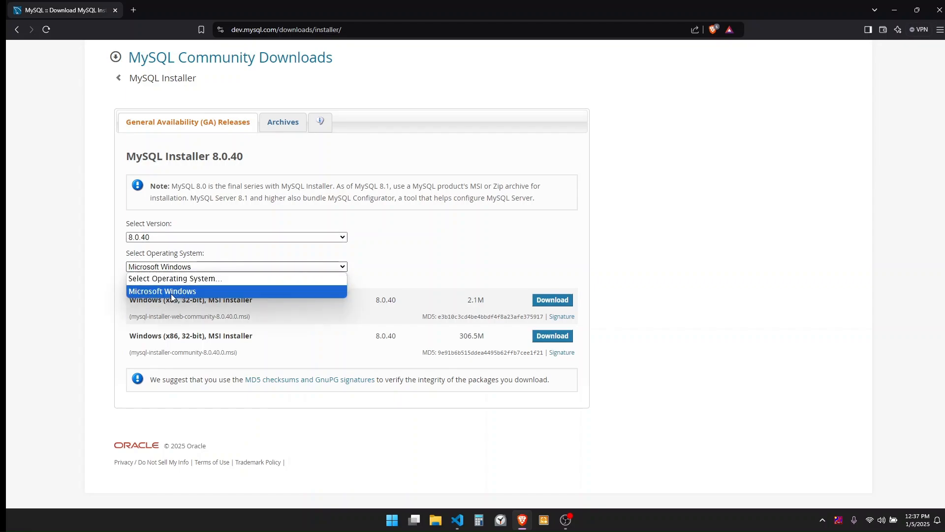
pyautogui.click(172, 296)
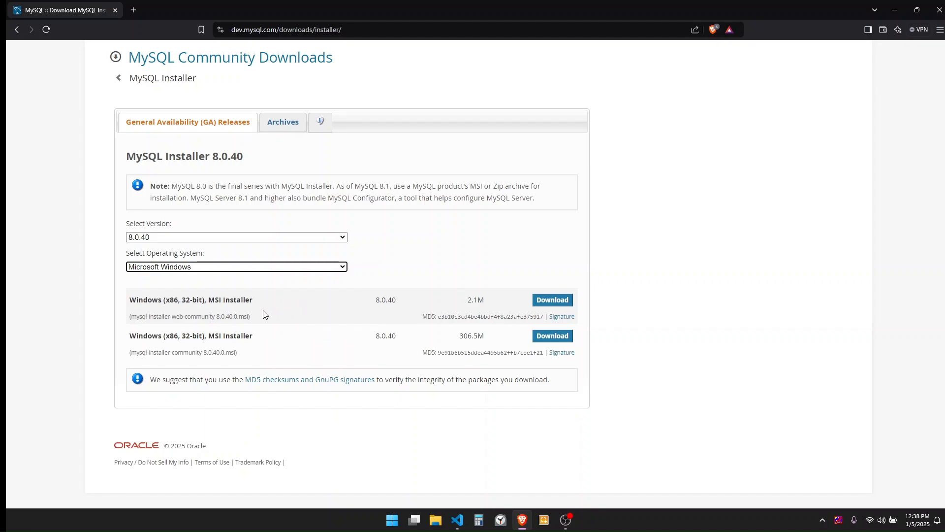
# Compare the two MSI file names and download the full 306.5M installer.
pyautogui.moveTo(129, 318); pyautogui.dragTo(222, 324)
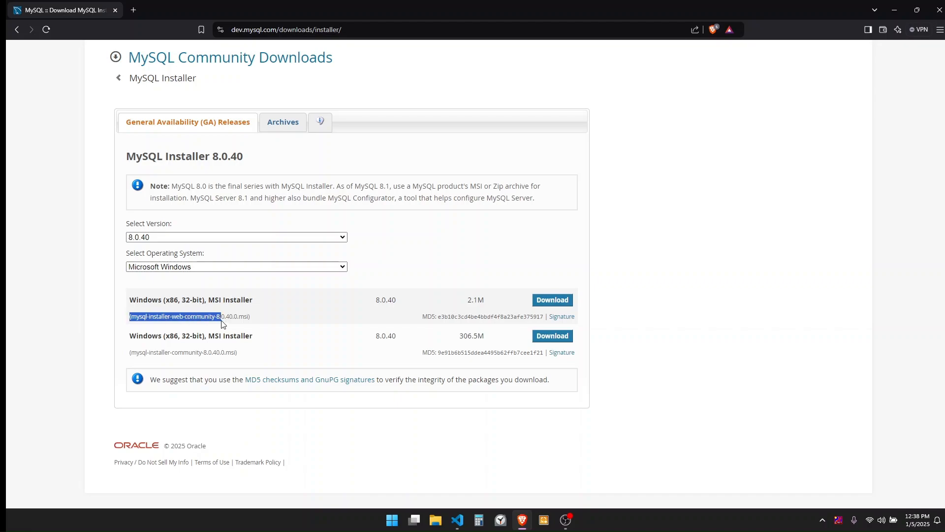
pyautogui.moveTo(130, 353)
pyautogui.mouseDown()
pyautogui.moveTo(201, 365)
pyautogui.moveTo(211, 359)
pyautogui.moveTo(204, 356)
pyautogui.mouseUp()
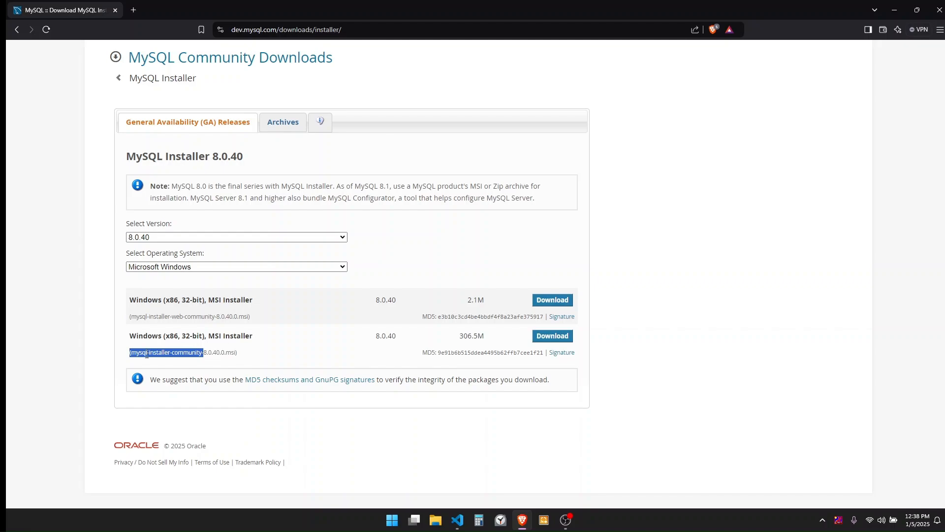
pyautogui.moveTo(131, 353); pyautogui.dragTo(209, 354)
pyautogui.click(548, 338)
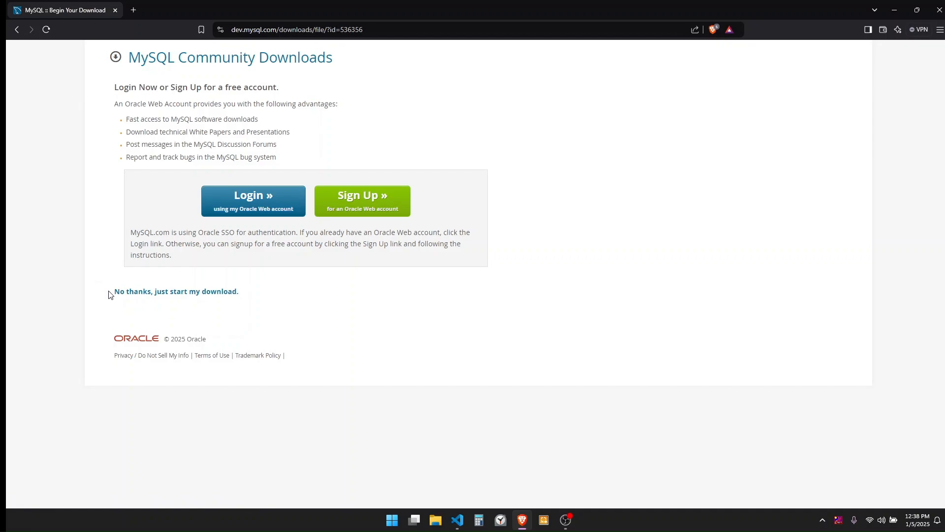
# Skip sign-in, save mysql-installer-community-8.0.40.0.msi to Downloads, and show it in its folder.
pyautogui.click(158, 294)
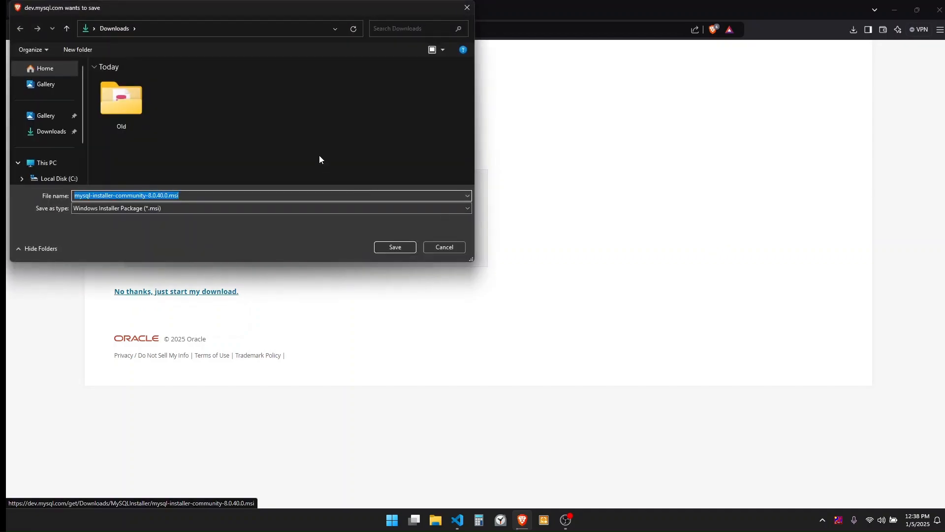
pyautogui.click(395, 247)
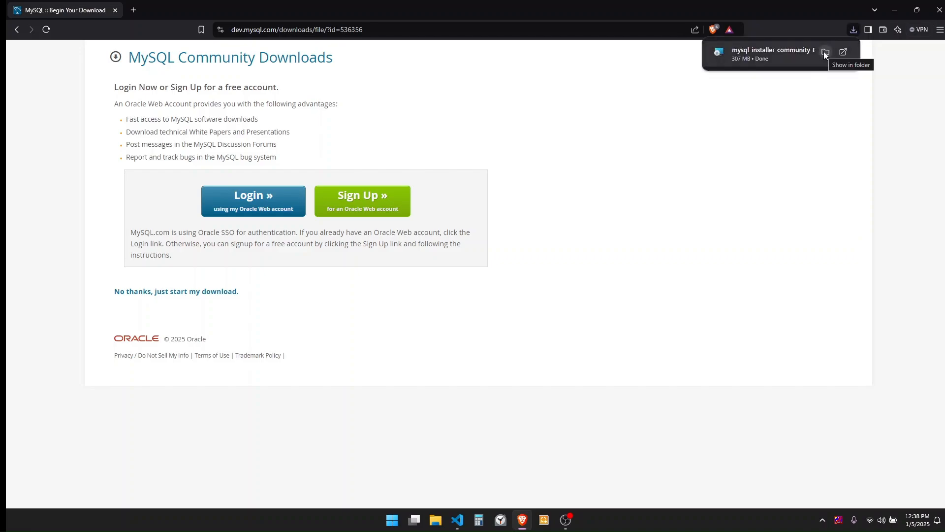
pyautogui.click(825, 52)
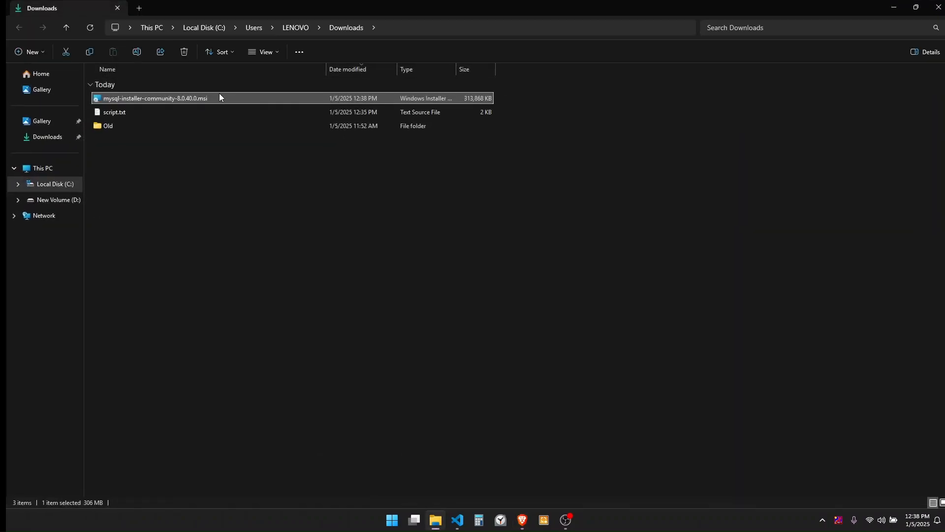
# Launch mysql-installer-community-8.0.40.0.msi from Downloads and choose the Custom setup type.
pyautogui.doubleClick(205, 98)
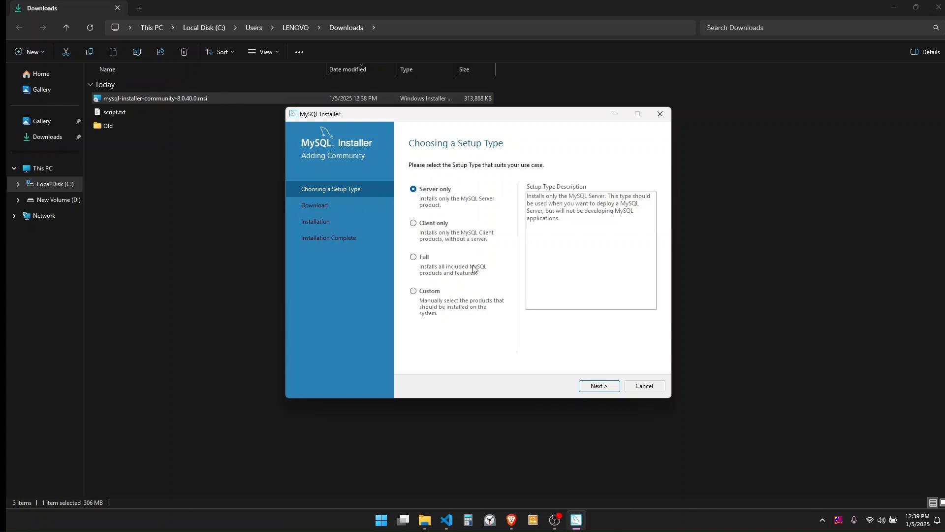
pyautogui.click(432, 294)
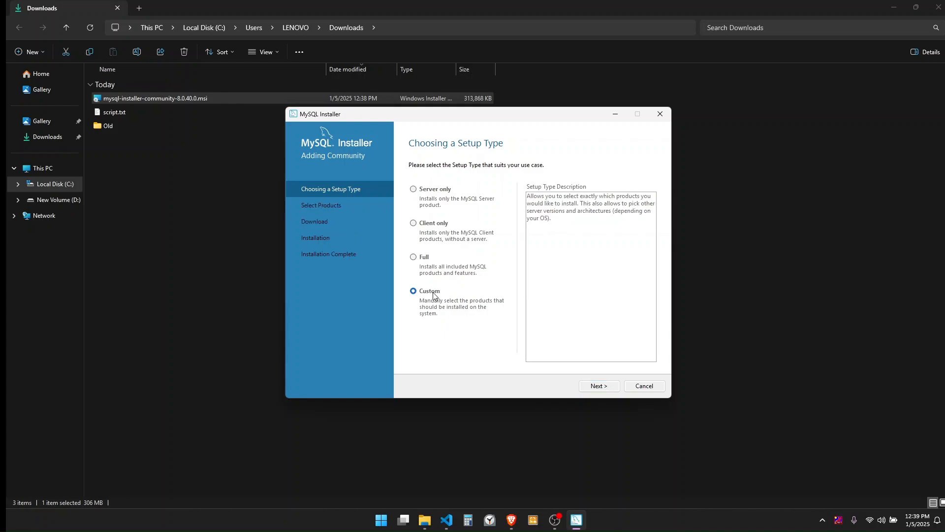
# Add MySQL Server 8.0.40 - X64 to the products to be installed.
pyautogui.click(600, 385)
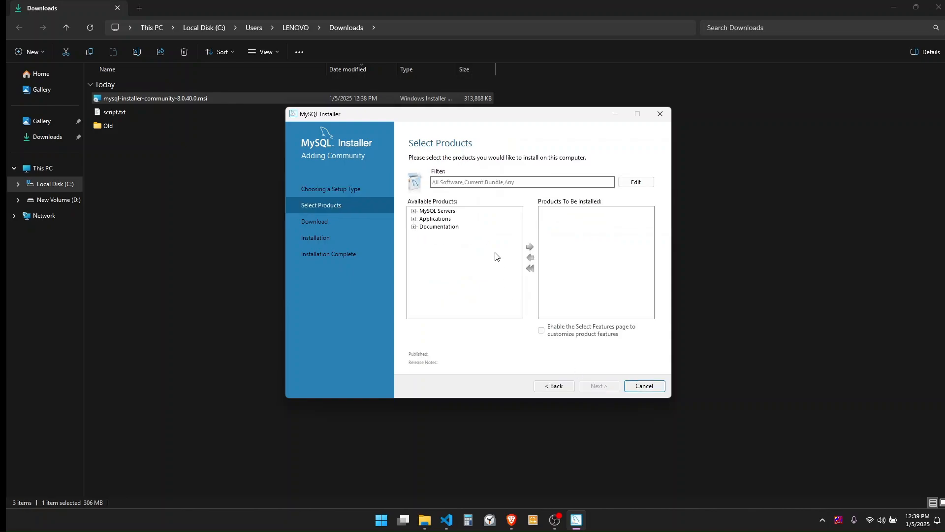
pyautogui.click(414, 211)
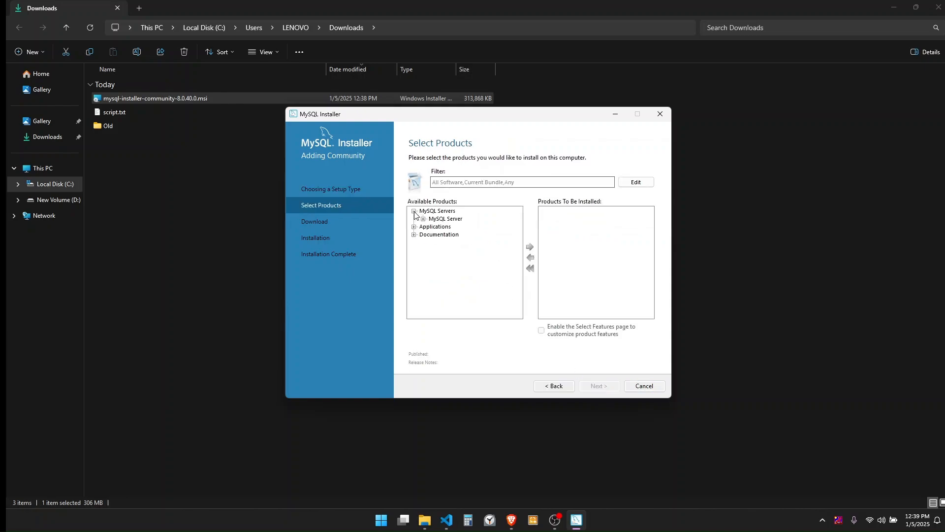
pyautogui.click(424, 219)
pyautogui.click(432, 227)
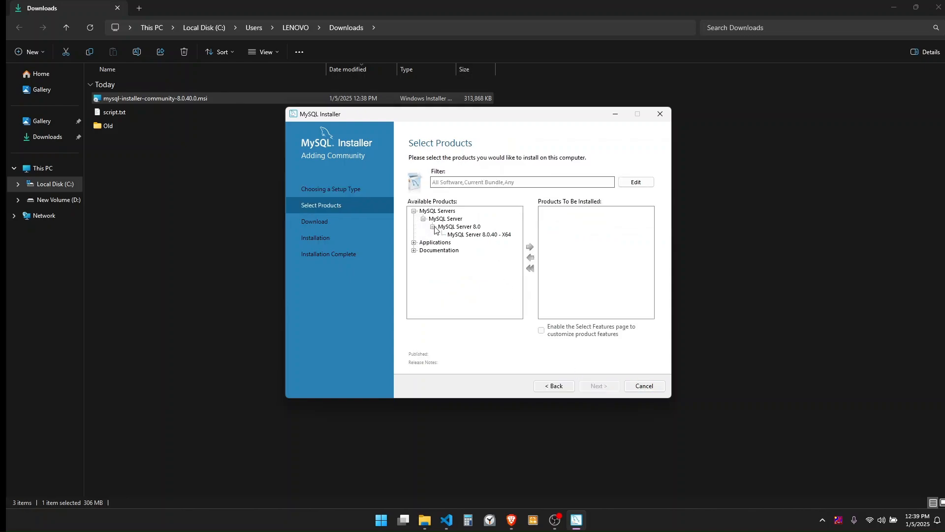
pyautogui.click(470, 235)
pyautogui.click(530, 248)
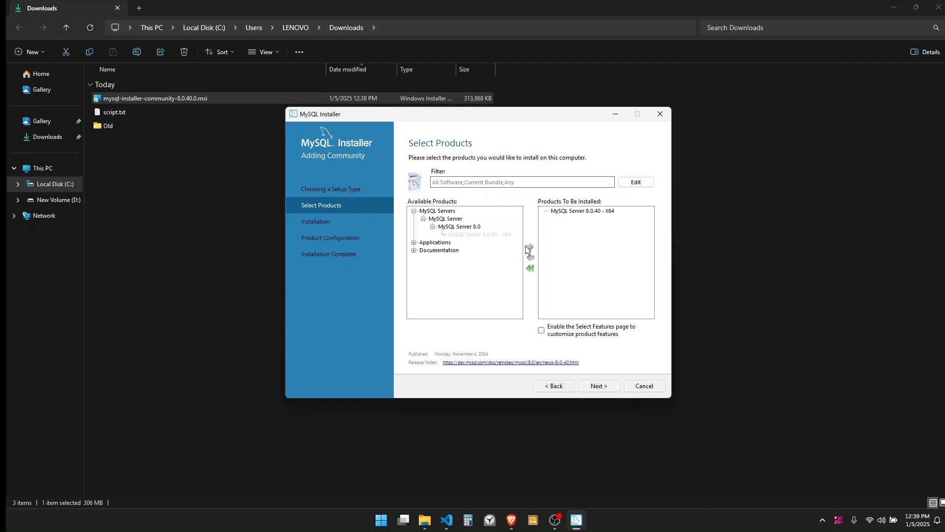
# Add MySQL Workbench 8.0.40 - X64 to the install list.
pyautogui.click(414, 242)
pyautogui.click(423, 250)
pyautogui.click(433, 258)
pyautogui.click(471, 267)
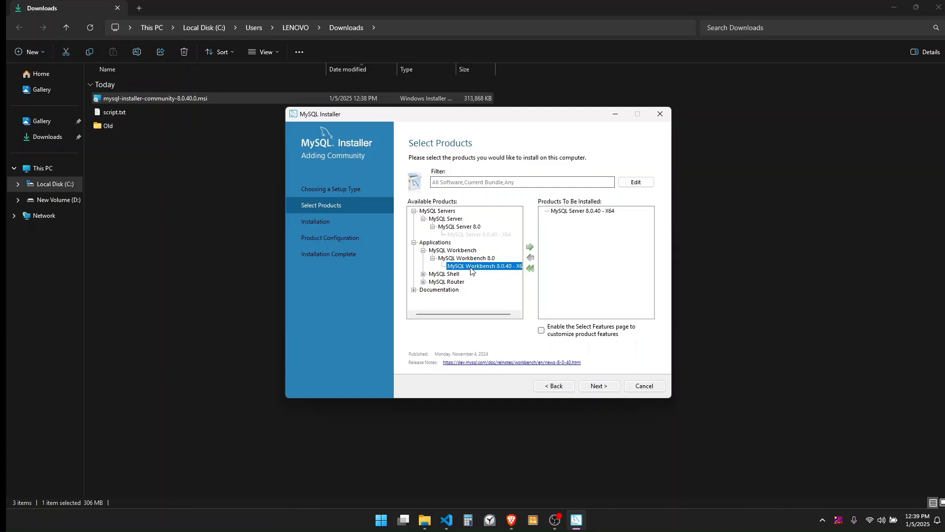
pyautogui.click(529, 248)
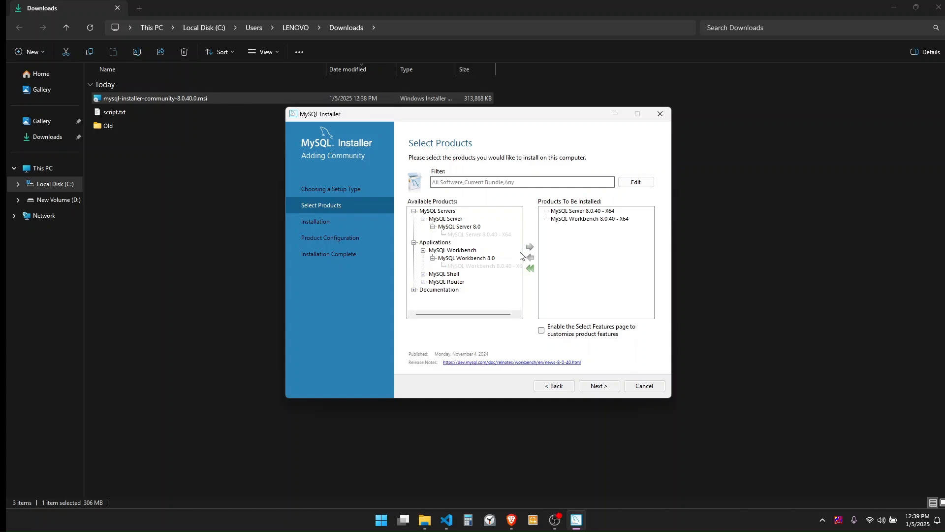
# Add MySQL Documentation 8.0.40 to the install list and proceed to installation.
pyautogui.click(414, 290)
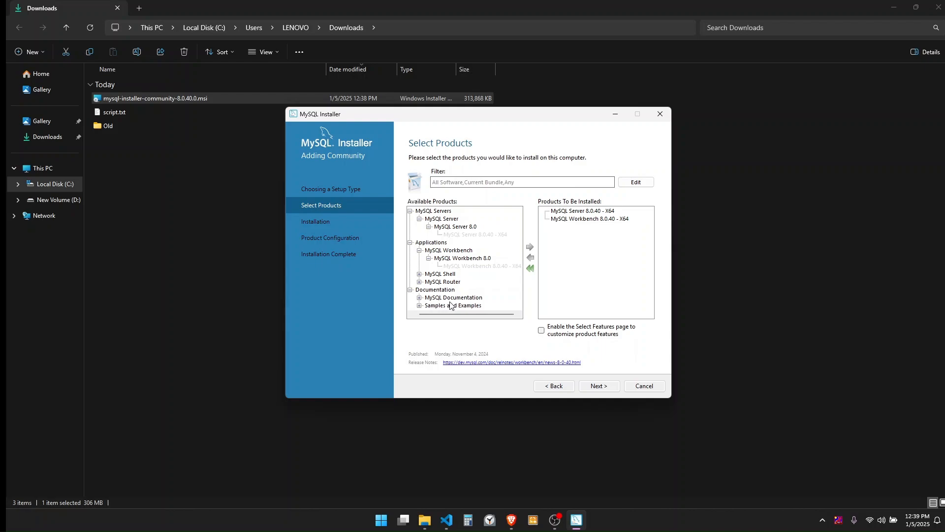
pyautogui.click(419, 297)
pyautogui.scroll(-1, 446, 301)
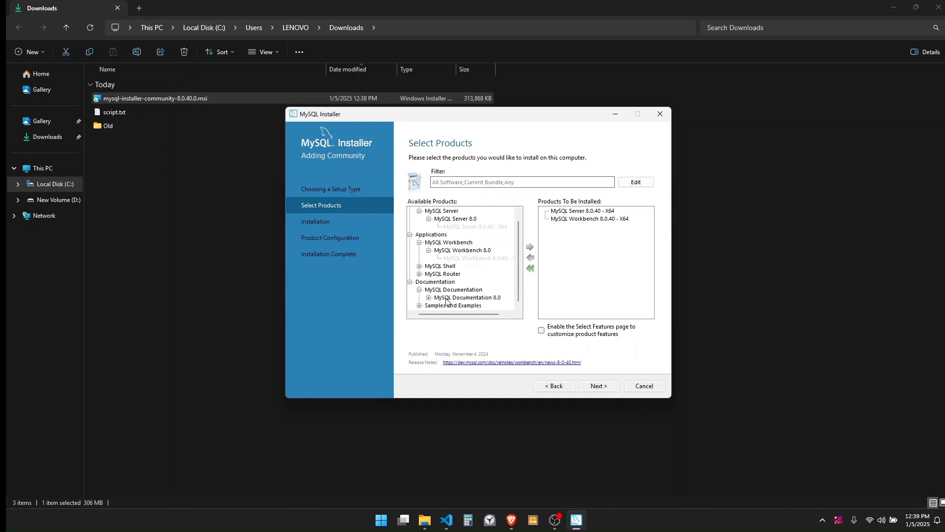
pyautogui.click(429, 298)
pyautogui.scroll(-1, 459, 294)
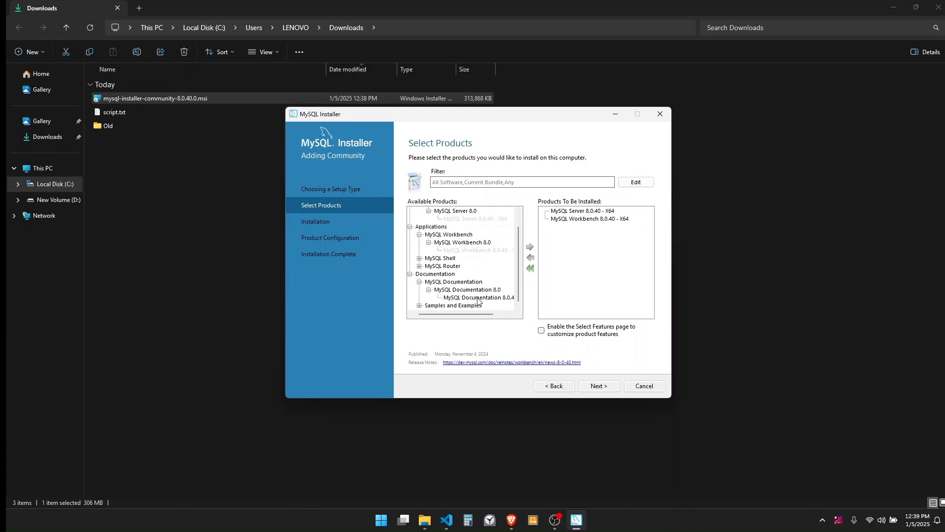
pyautogui.click(478, 300)
pyautogui.click(530, 247)
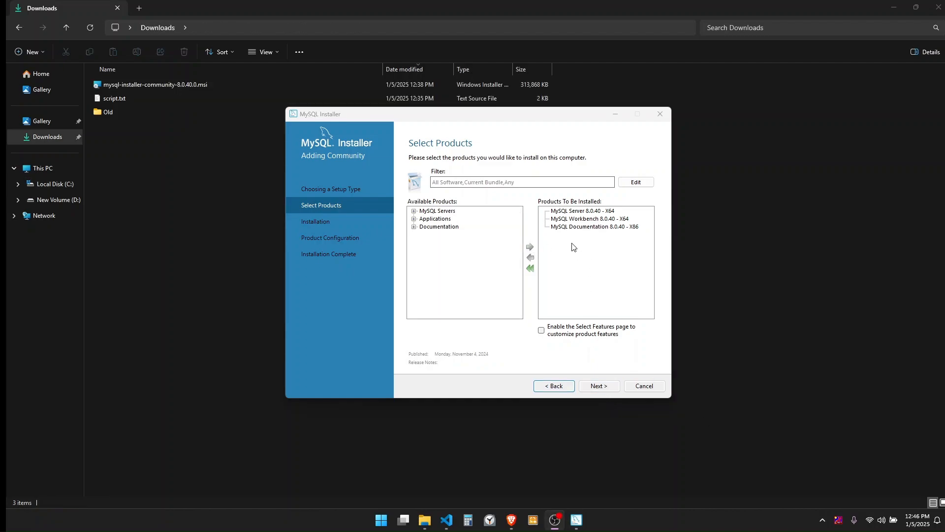
pyautogui.click(599, 385)
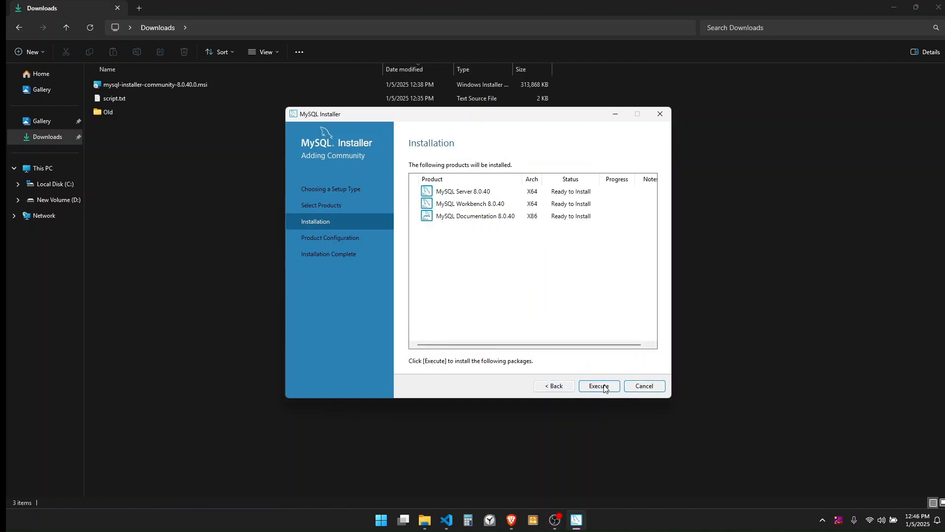
# Execute the install of all three products, review the detailed log, then continue to Product Configuration.
pyautogui.click(605, 388)
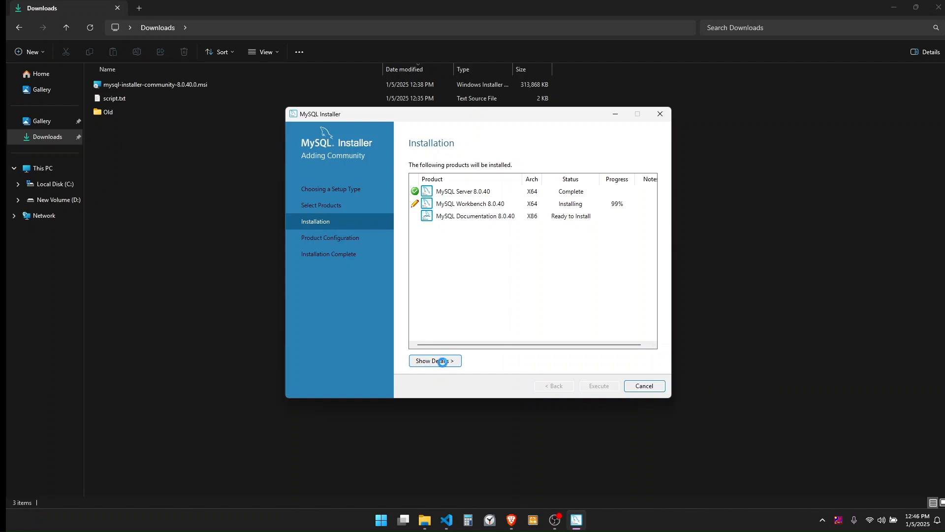
pyautogui.click(443, 362)
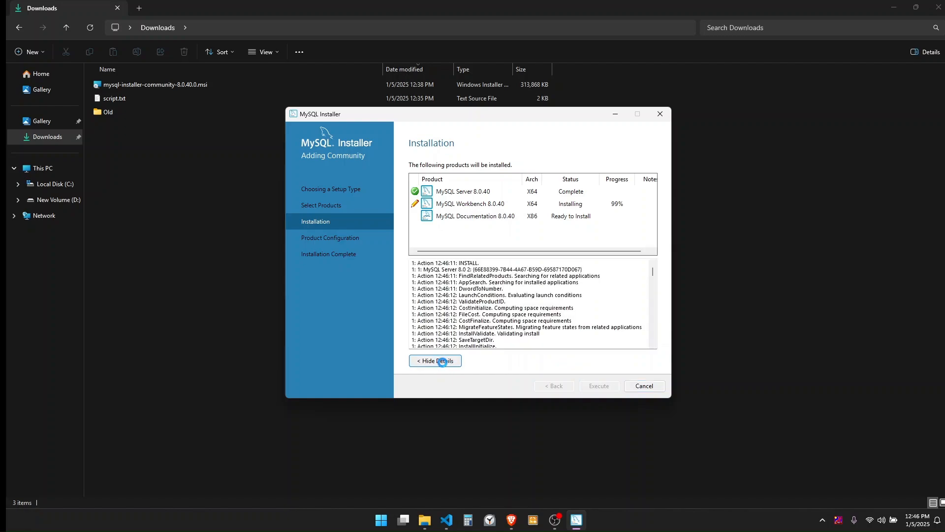
pyautogui.scroll(-10, 544, 311)
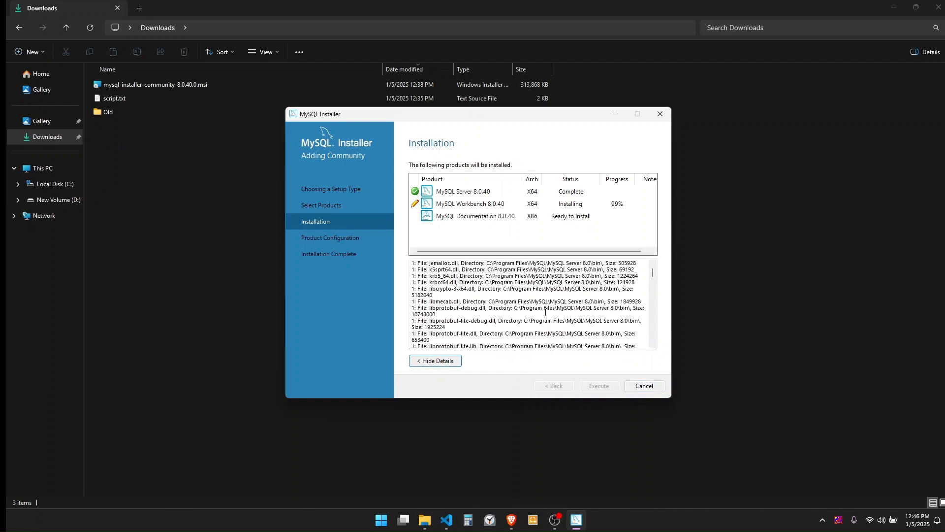
pyautogui.moveTo(652, 276); pyautogui.dragTo(651, 351)
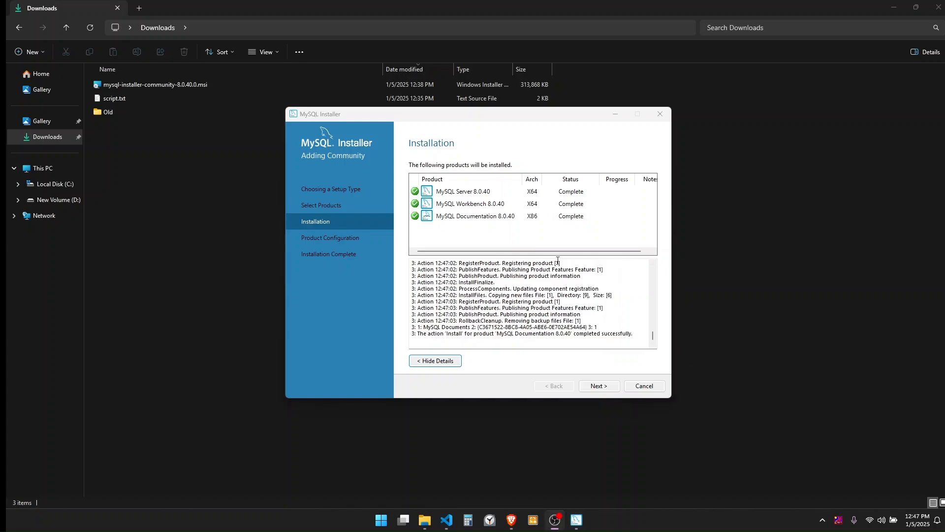
pyautogui.click(597, 386)
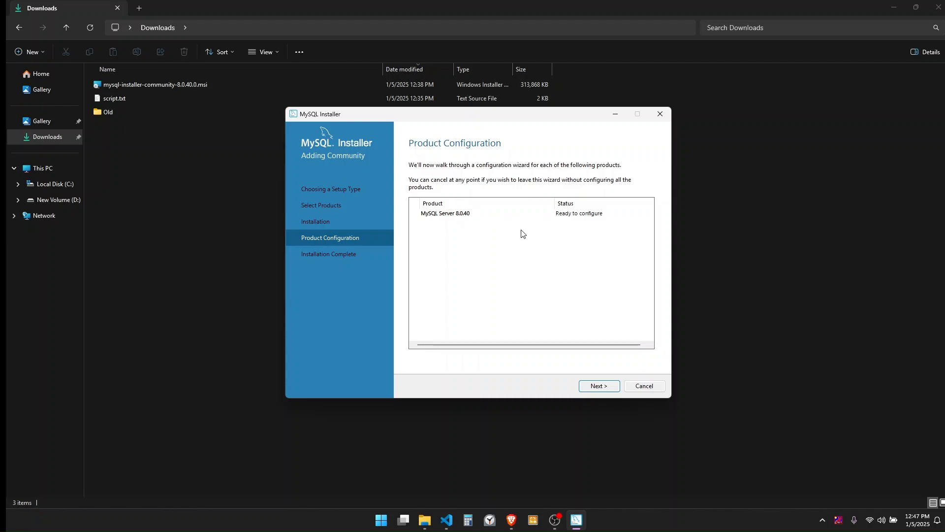
# Keep Development Computer config type, port 3306 networking, and Strong Password Encryption.
pyautogui.click(600, 387)
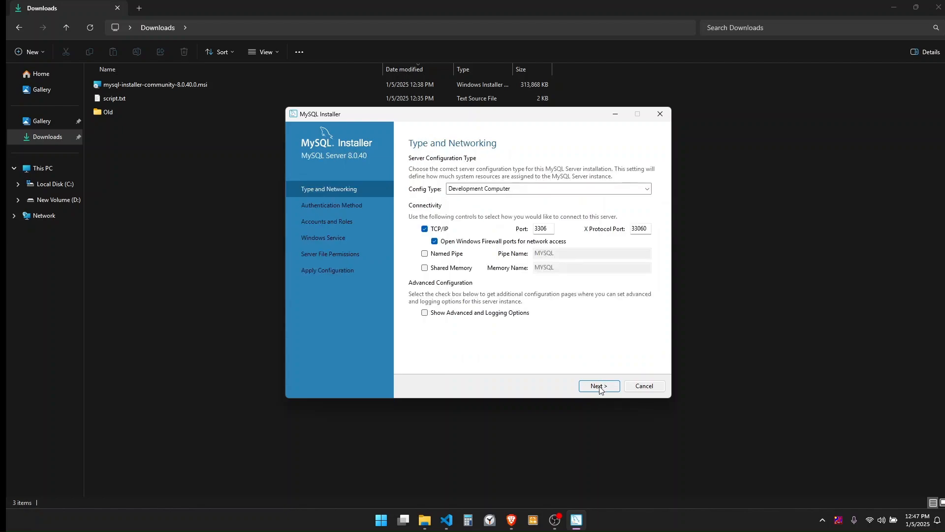
pyautogui.click(498, 189)
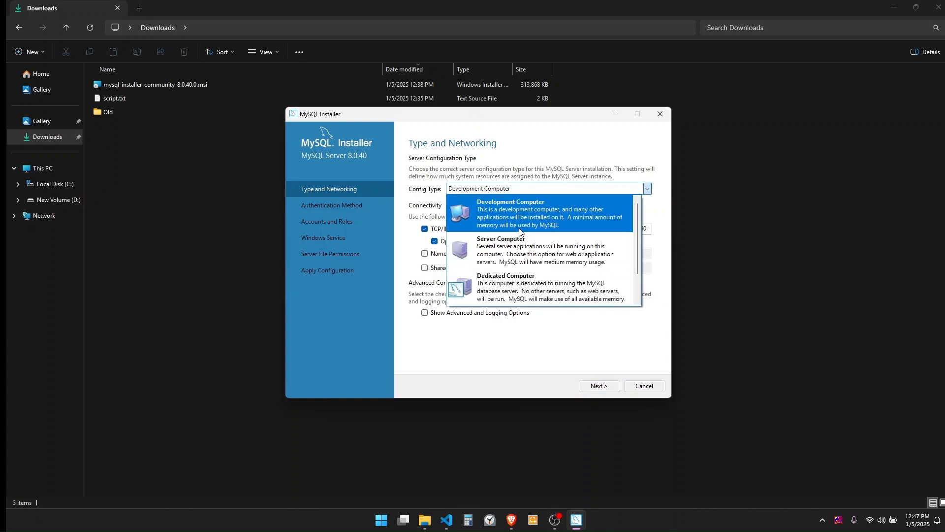
pyautogui.click(523, 218)
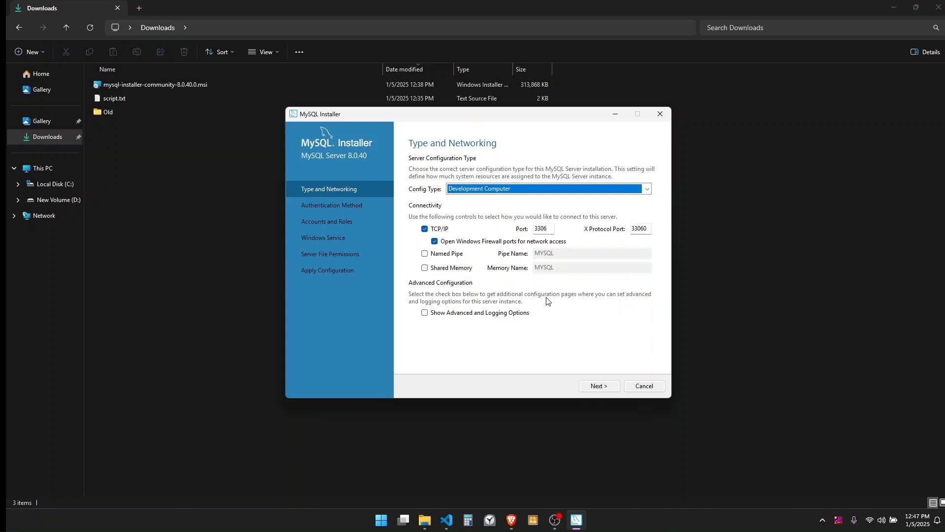
pyautogui.click(526, 190)
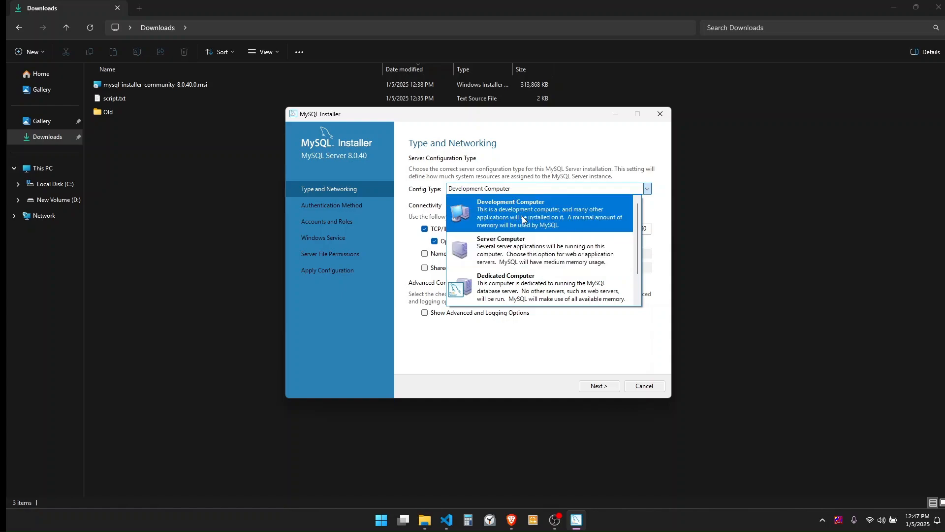
pyautogui.click(524, 219)
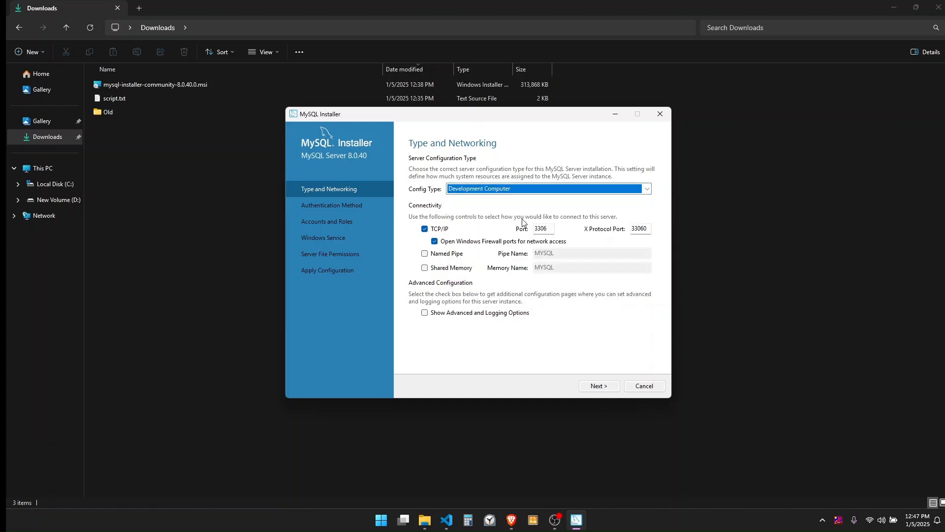
pyautogui.click(599, 387)
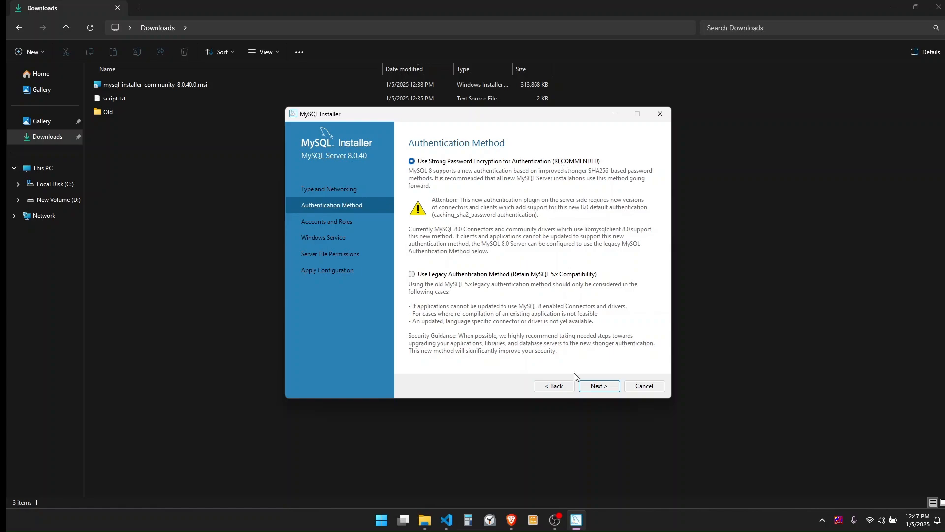
pyautogui.click(597, 384)
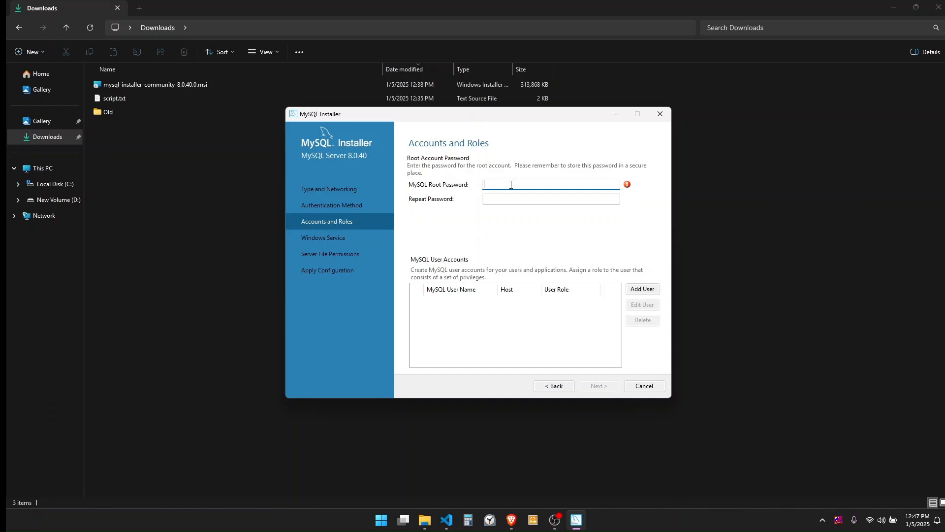
# Enter and repeat the root account password.
pyautogui.write('root')
pyautogui.click(515, 197)
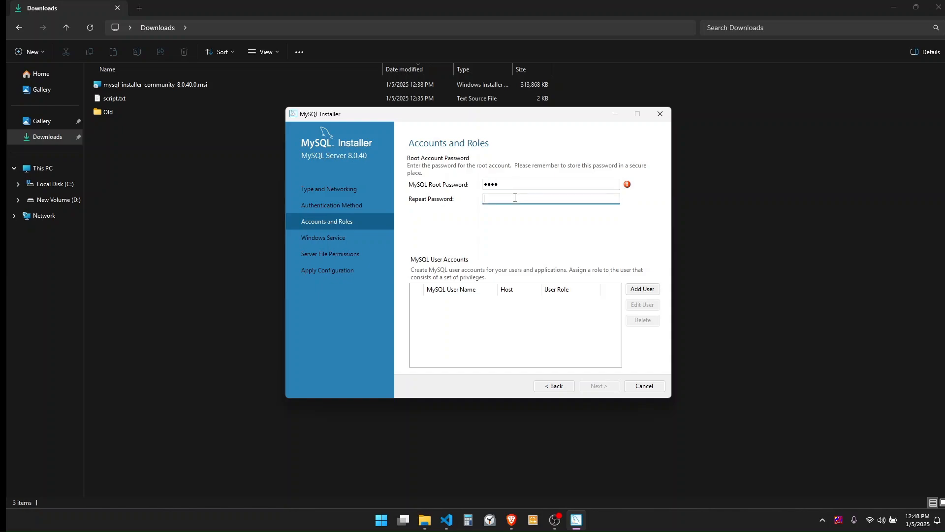
pyautogui.write('root')
# Add a user named 'admin' with the DB Admin role and a confirmed password.
pyautogui.click(637, 291)
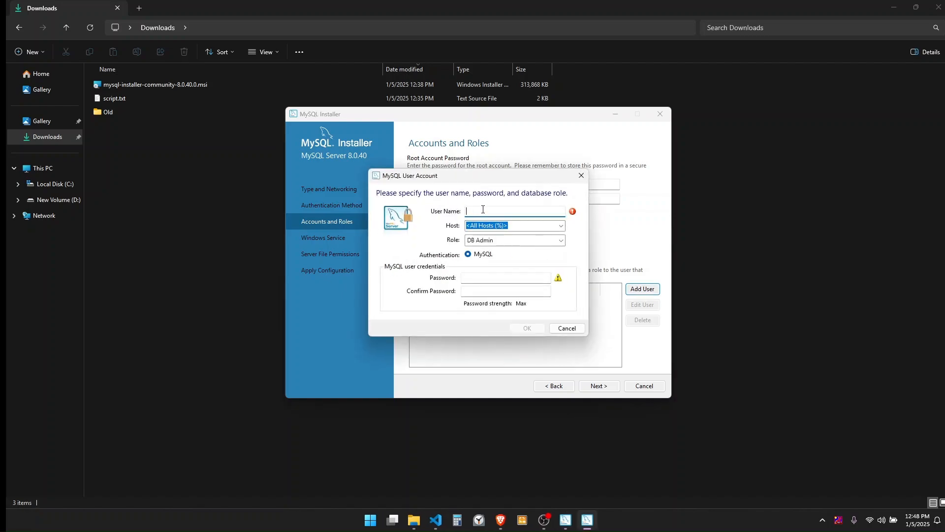
pyautogui.write('user1')
pyautogui.doubleClick(463, 212)
pyautogui.write('admin')
pyautogui.click(465, 277)
pyautogui.write('12345')
pyautogui.click(472, 291)
pyautogui.write('12345')
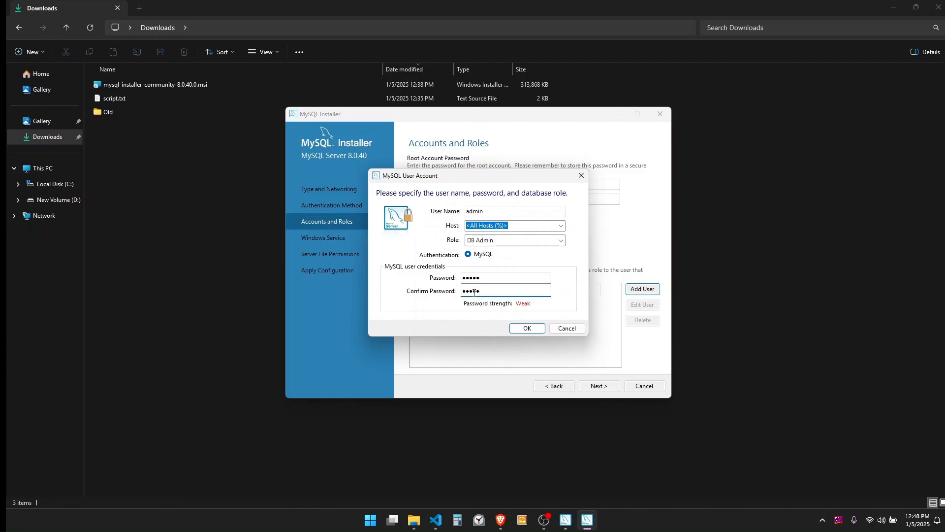
pyautogui.click(527, 328)
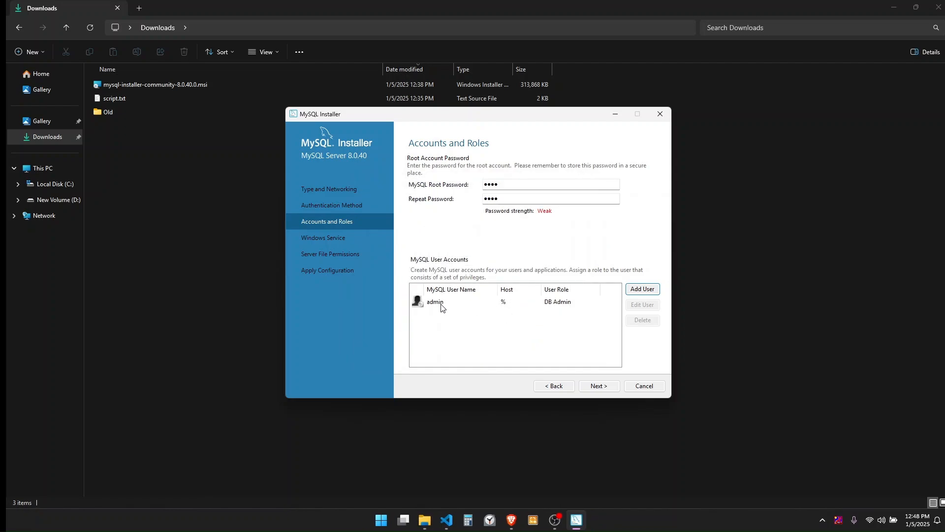
pyautogui.click(600, 387)
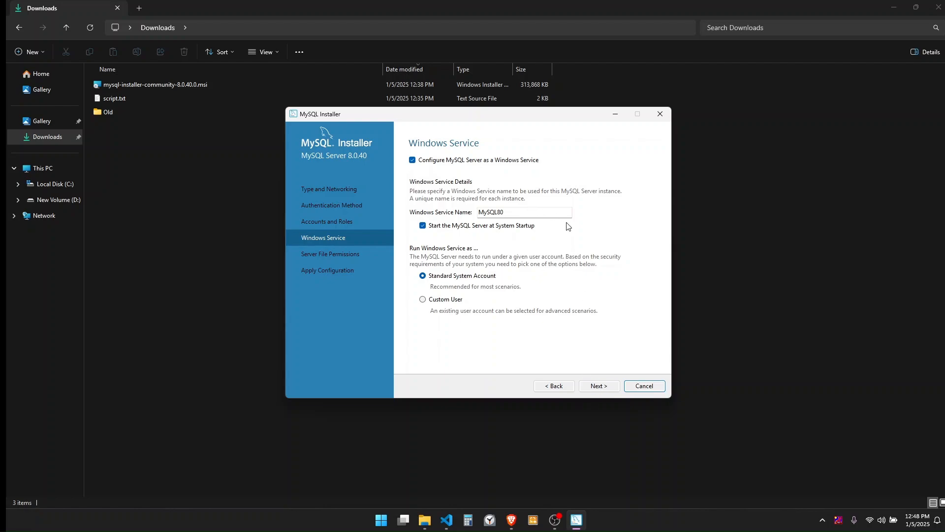
# Keep the MySQL80 service and default file permissions, apply the configuration, and finish the installer.
pyautogui.click(597, 384)
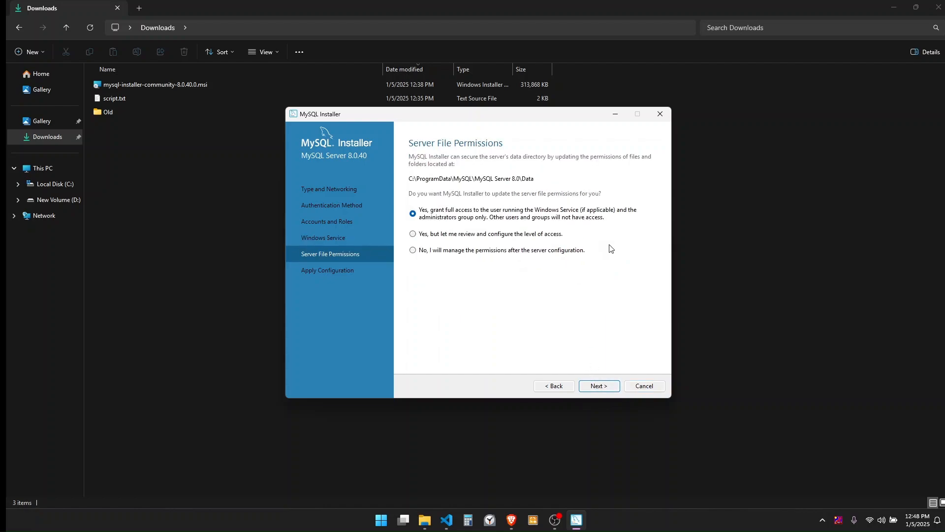
pyautogui.click(604, 390)
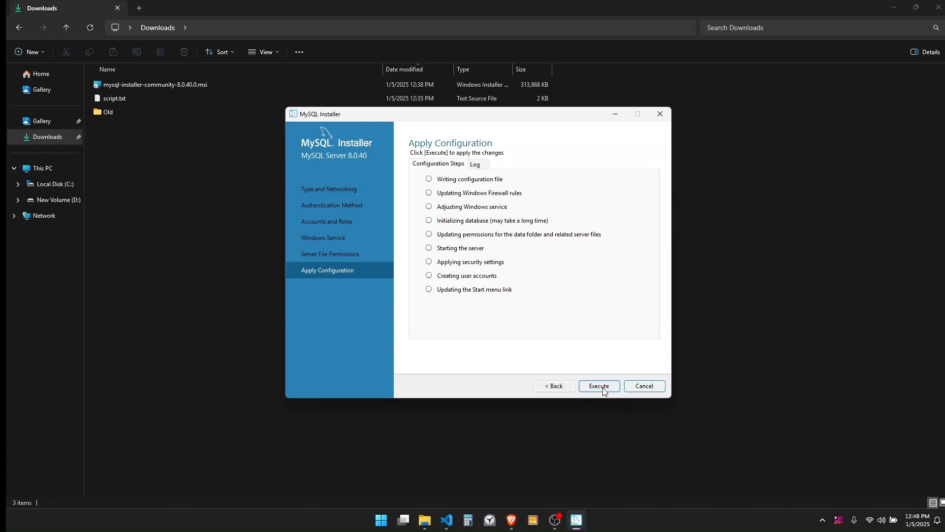
pyautogui.click(603, 388)
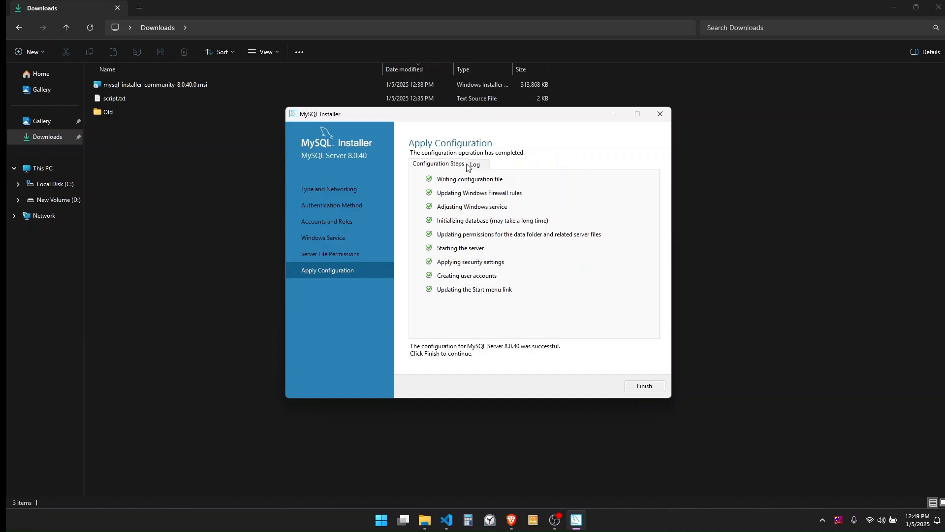
pyautogui.click(642, 385)
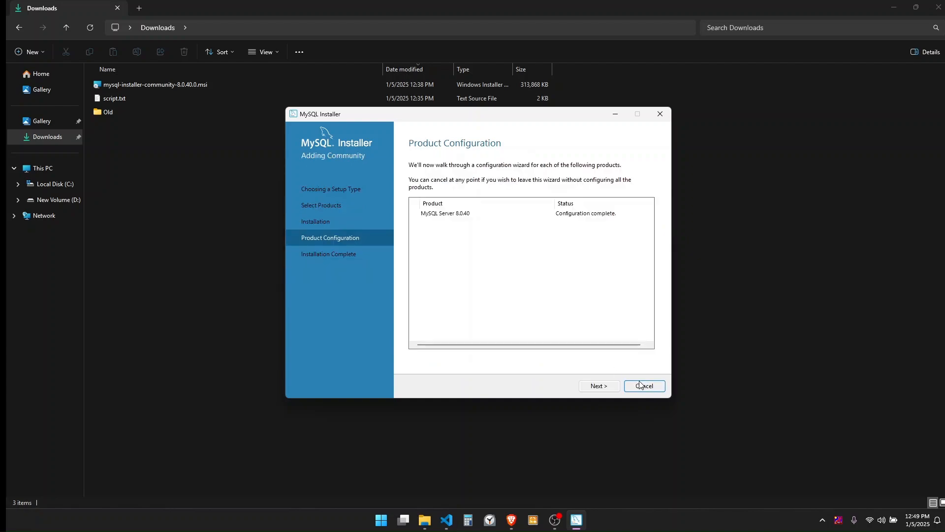
pyautogui.click(596, 386)
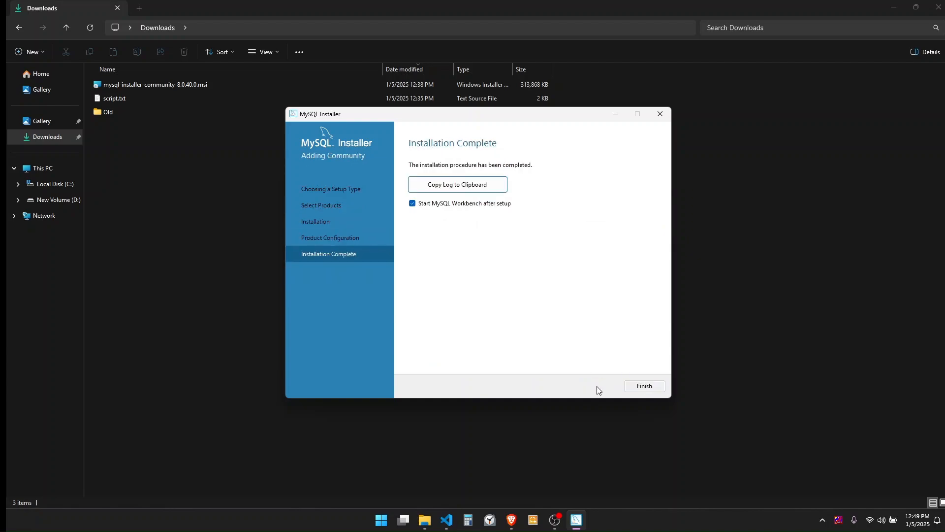
pyautogui.click(645, 386)
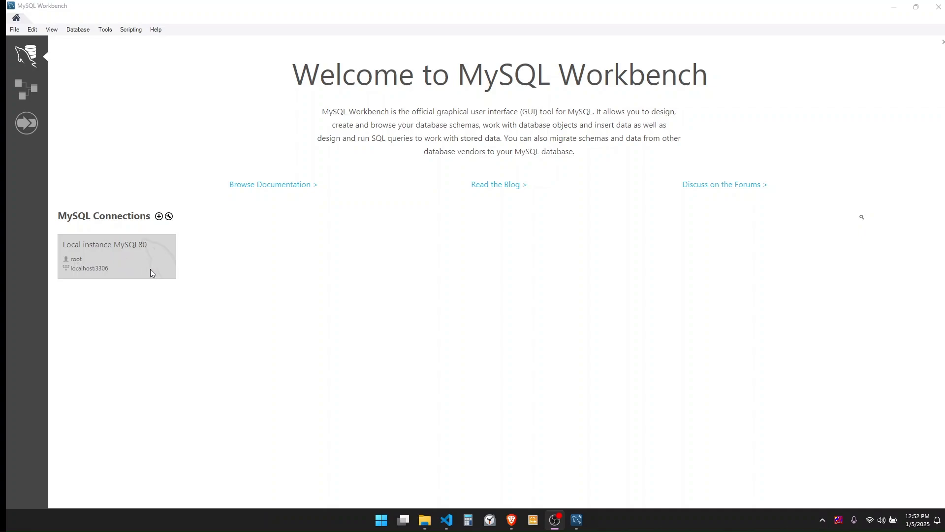
# Create a new connection named root@localhost and test it successfully with the root password.
pyautogui.click(159, 216)
pyautogui.click(388, 156)
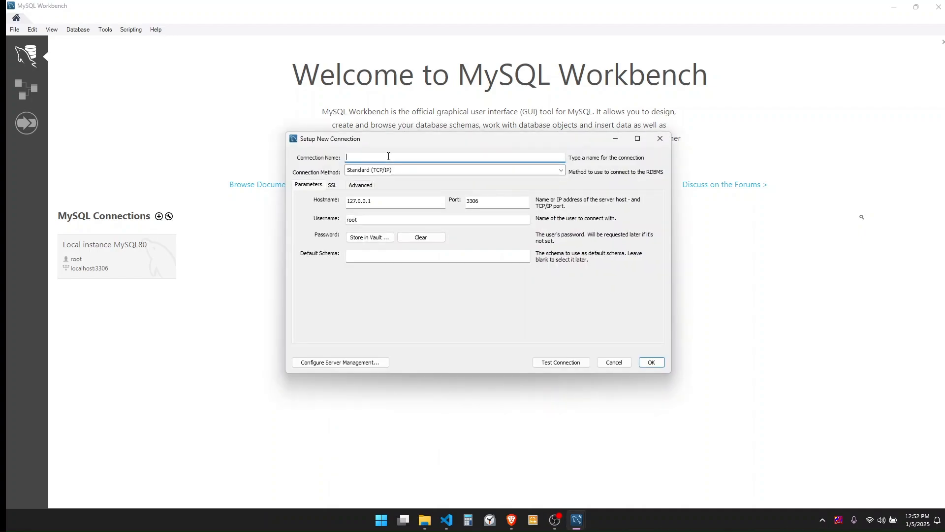
pyautogui.write('root@localhost')
pyautogui.click(553, 362)
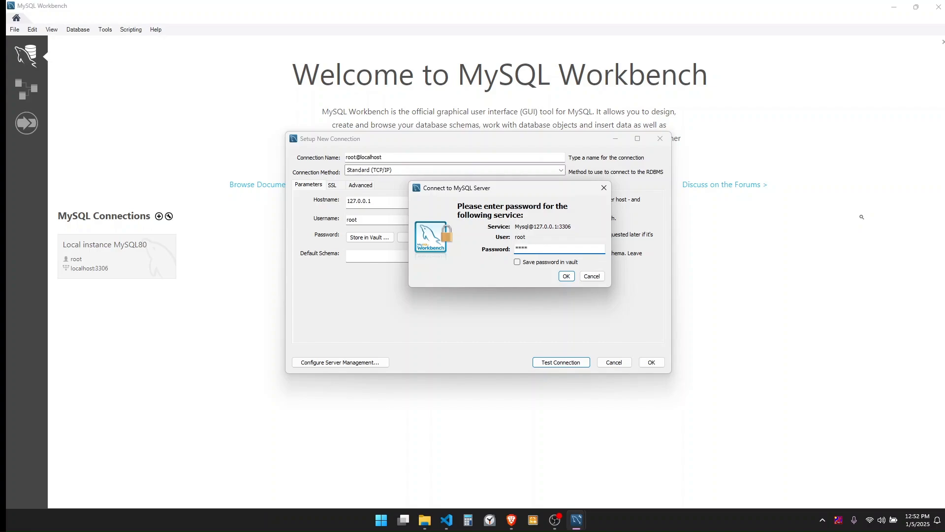
pyautogui.click(566, 276)
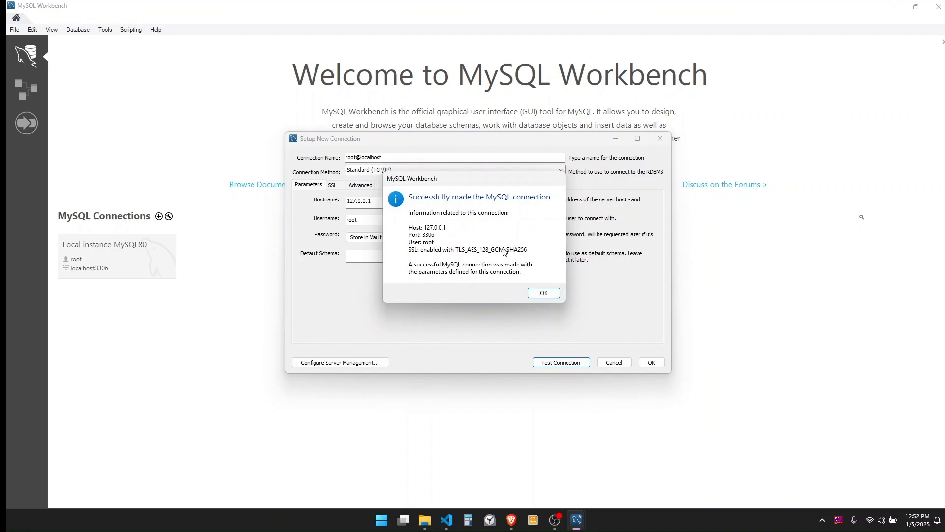
pyautogui.click(540, 295)
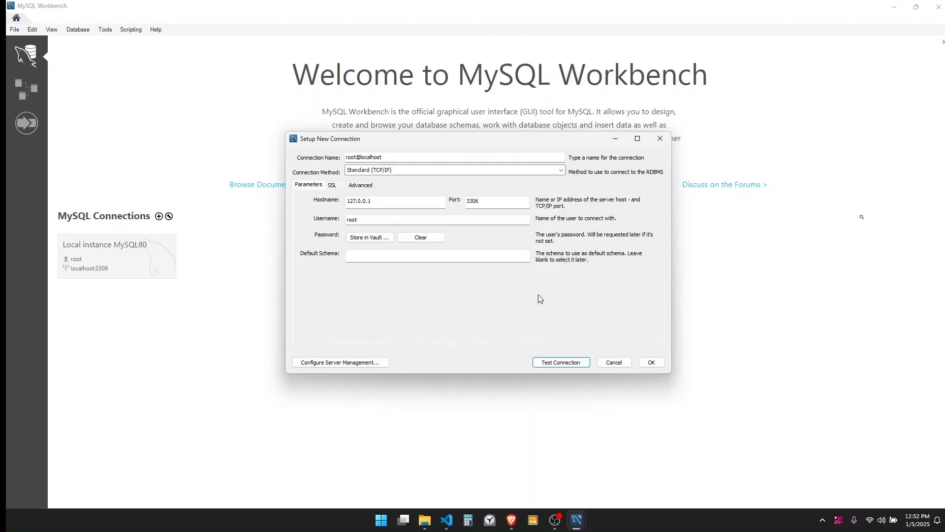
# Save the root@localhost connection, open its session, and return to the browser.
pyautogui.click(651, 362)
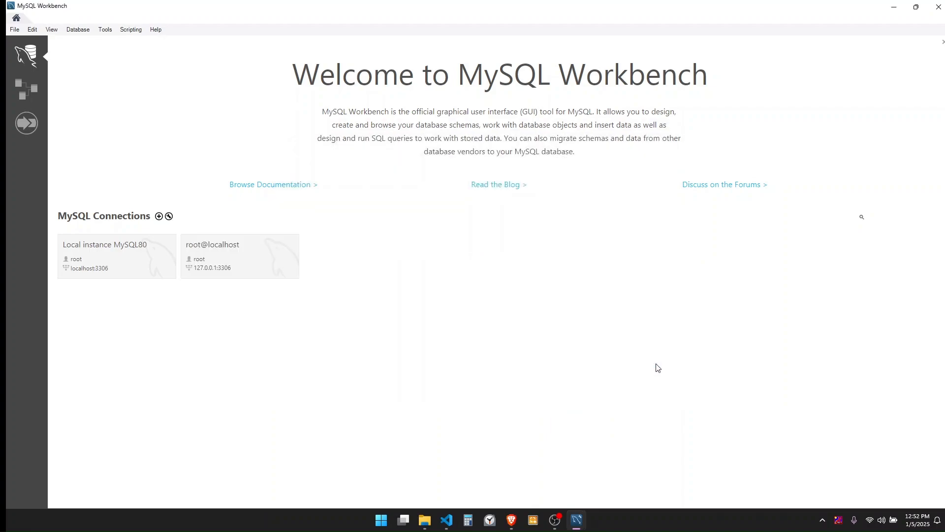
pyautogui.click(261, 260)
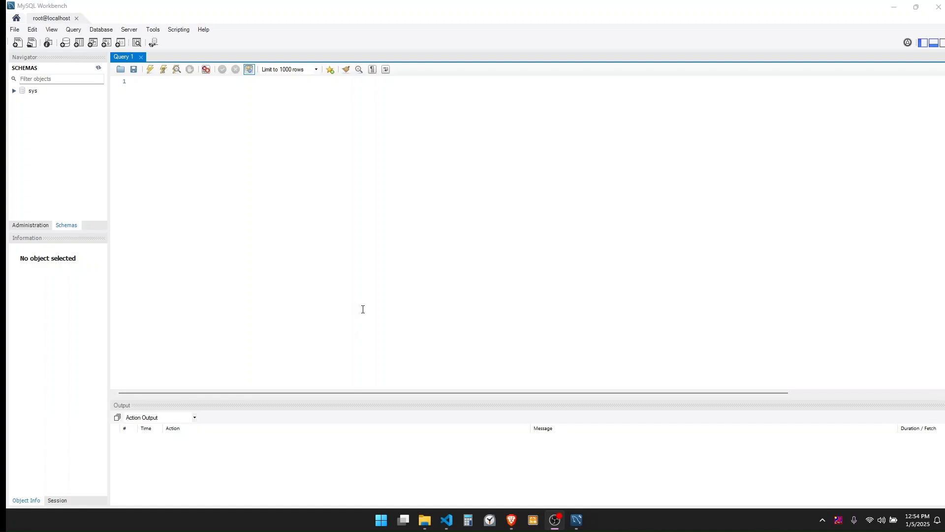
pyautogui.click(510, 522)
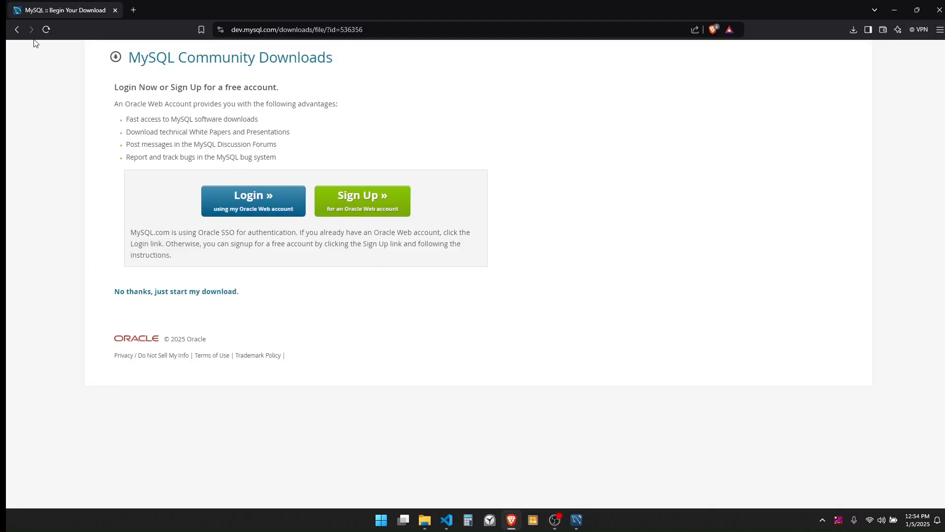
# Go back to Community Downloads and select Connector/ODBC version 8.0.40.
pyautogui.click(16, 30)
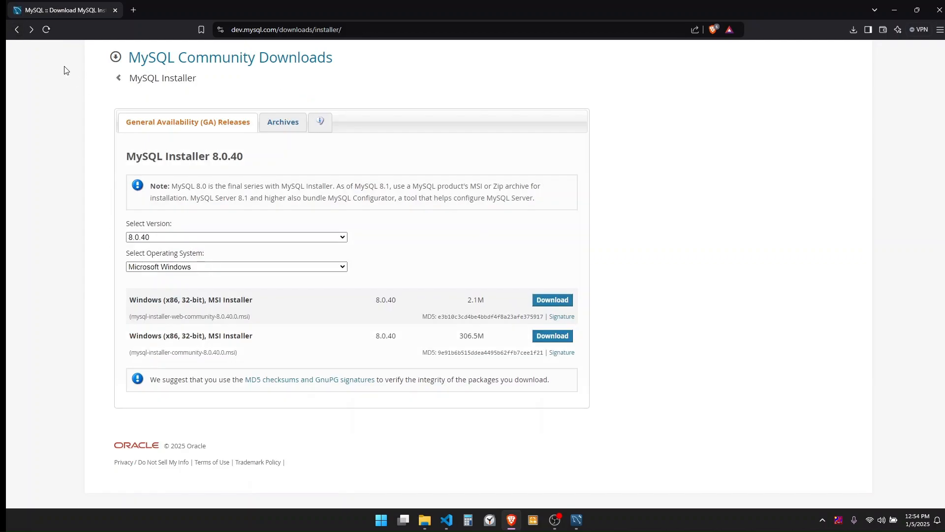
pyautogui.click(16, 30)
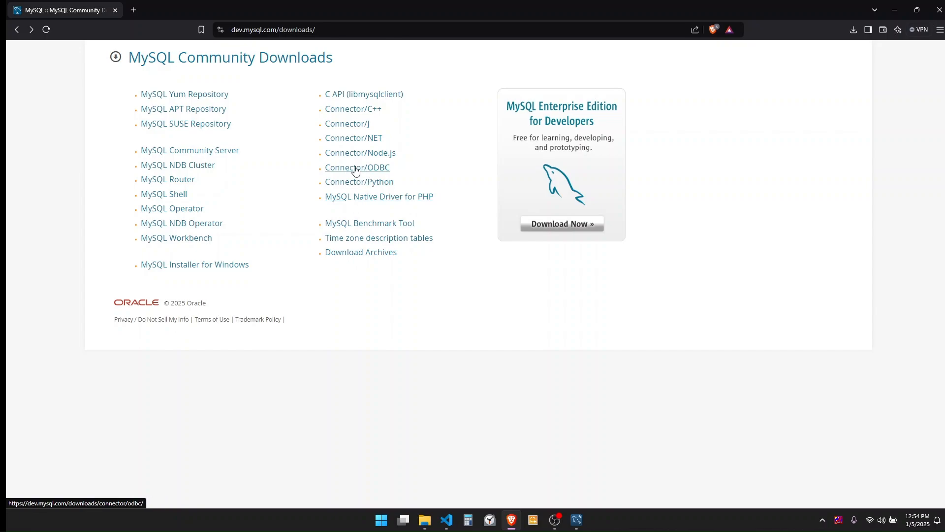
pyautogui.click(371, 170)
pyautogui.click(263, 193)
pyautogui.click(231, 213)
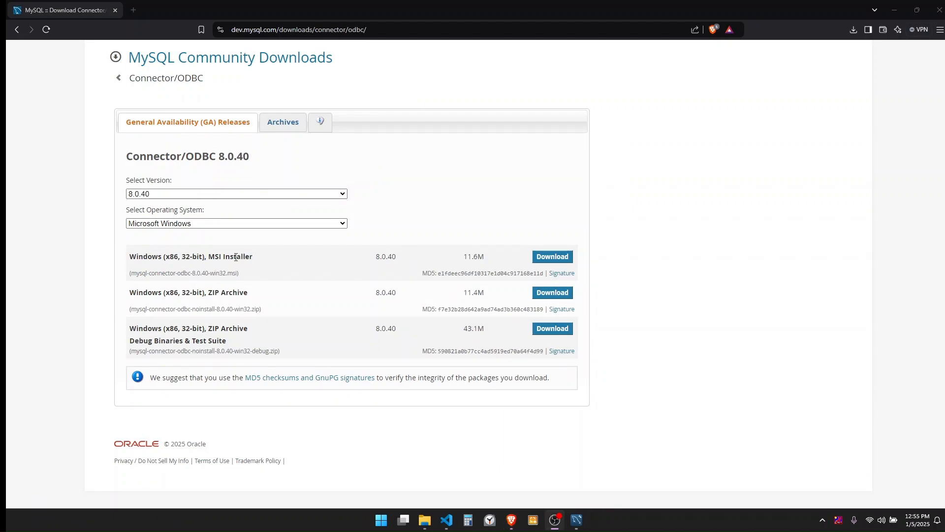
# Download and save the 32-bit MSI installer, then launch it from the Downloads folder.
pyautogui.moveTo(208, 256); pyautogui.dragTo(253, 257)
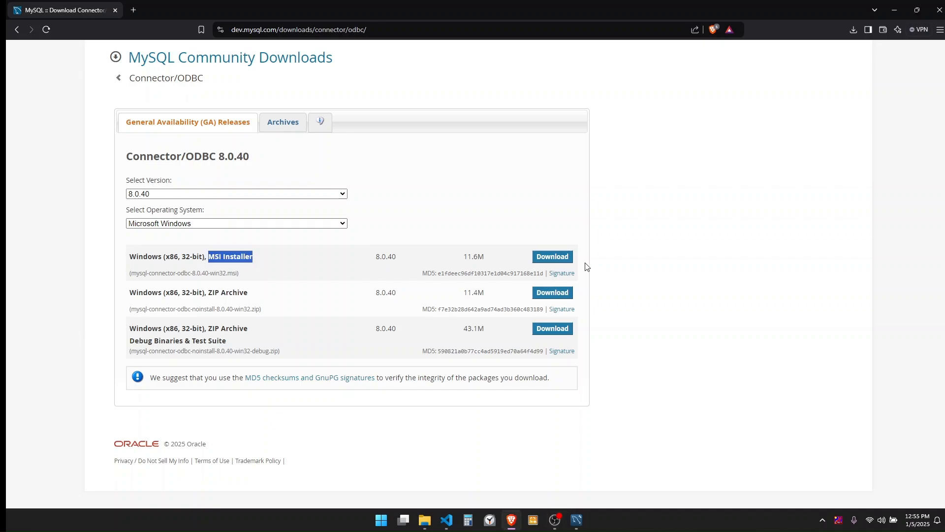
pyautogui.click(556, 257)
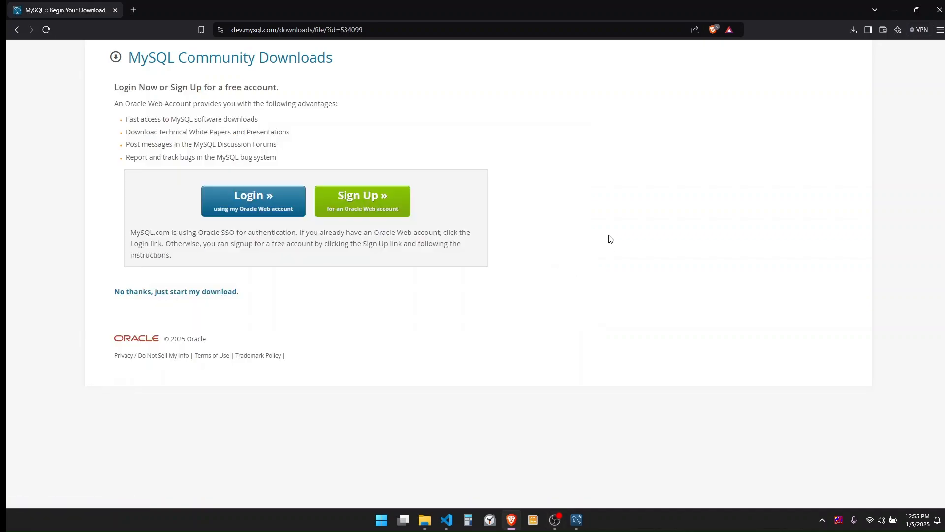
pyautogui.click(207, 292)
pyautogui.click(394, 247)
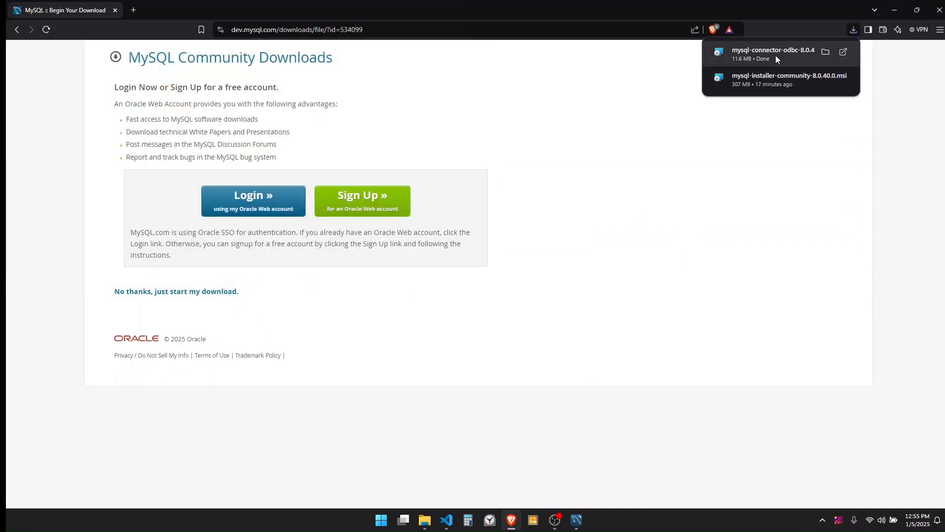
pyautogui.click(826, 52)
pyautogui.doubleClick(197, 100)
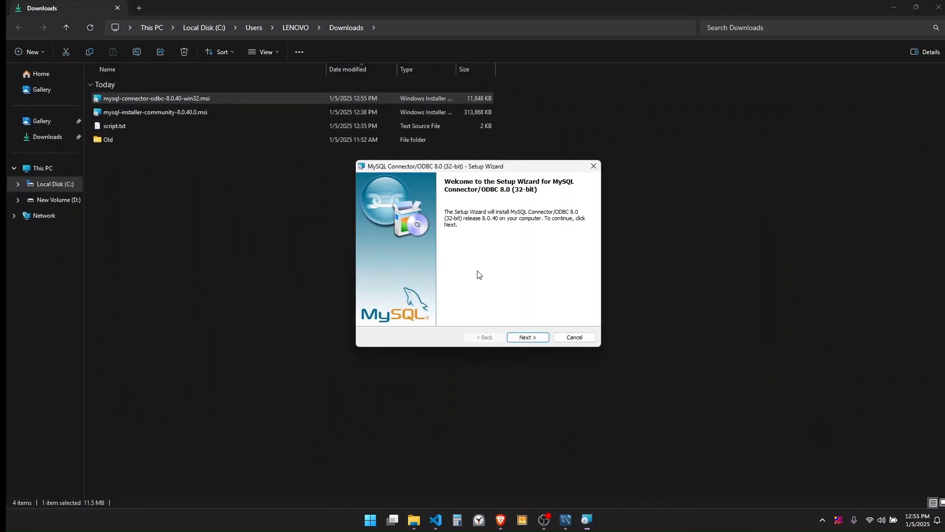
# Accept the licence, choose Custom setup keeping the 32-bit driver, and install Connector/ODBC 8.0.
pyautogui.click(530, 338)
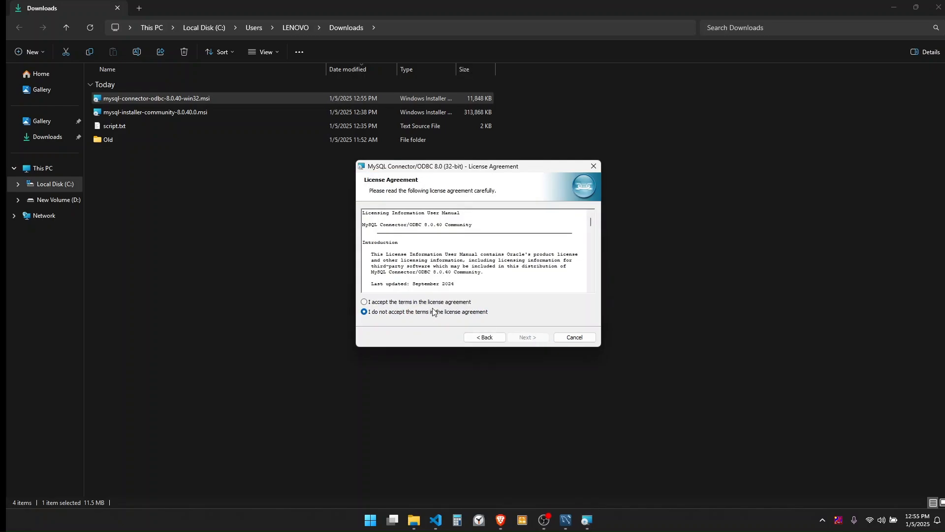
pyautogui.click(398, 303)
pyautogui.click(523, 337)
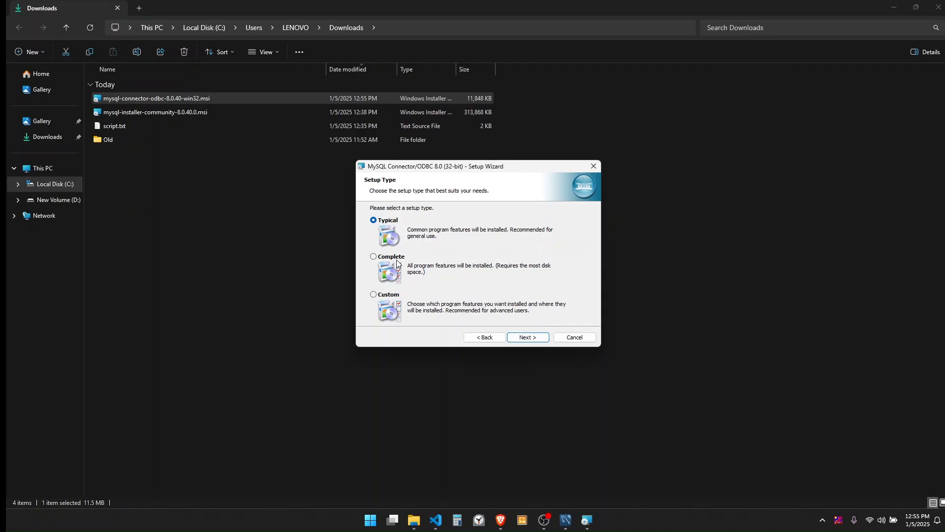
pyautogui.click(392, 297)
pyautogui.click(529, 338)
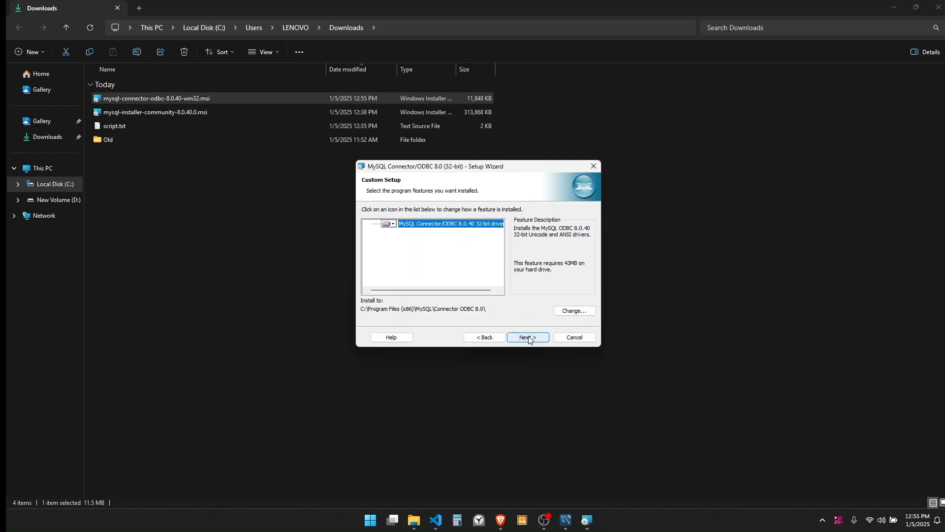
pyautogui.click(529, 339)
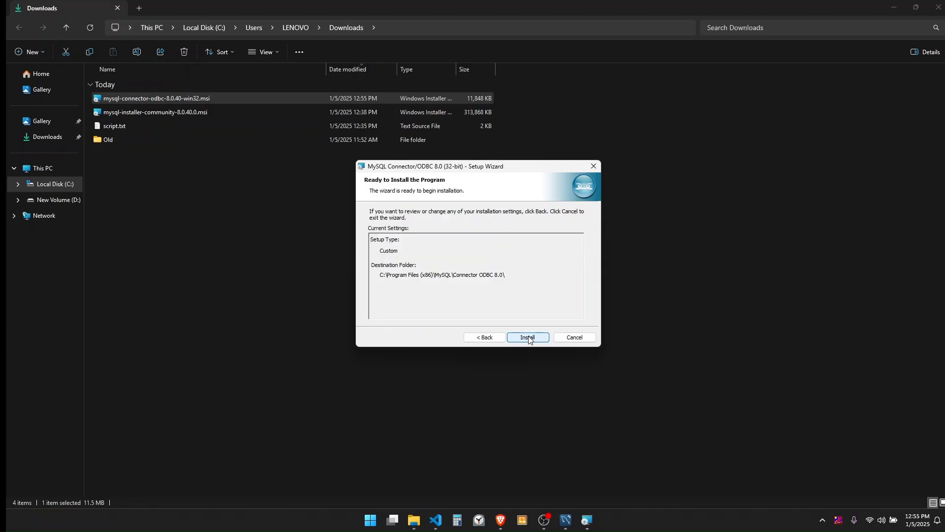
pyautogui.click(529, 337)
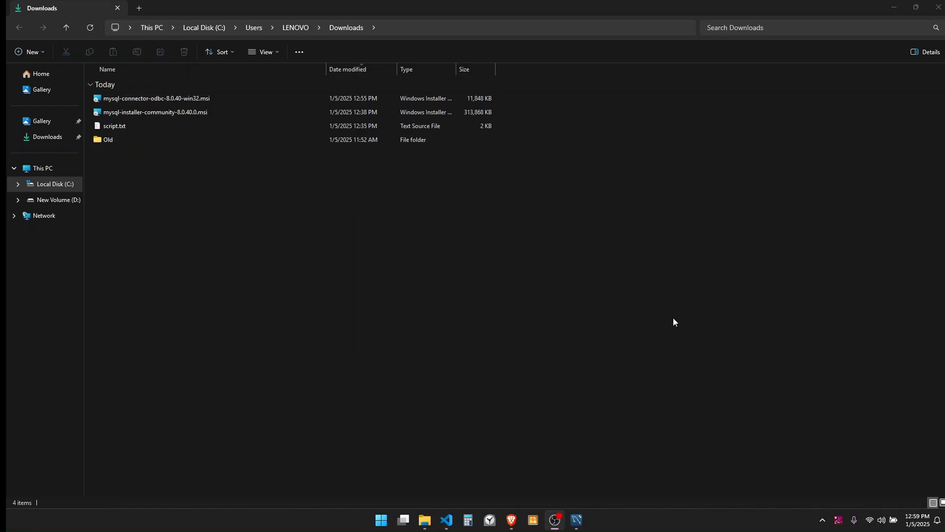
# Search the Start menu for 'odbc' and launch ODBC Data Sources (32-bit).
pyautogui.press('super')
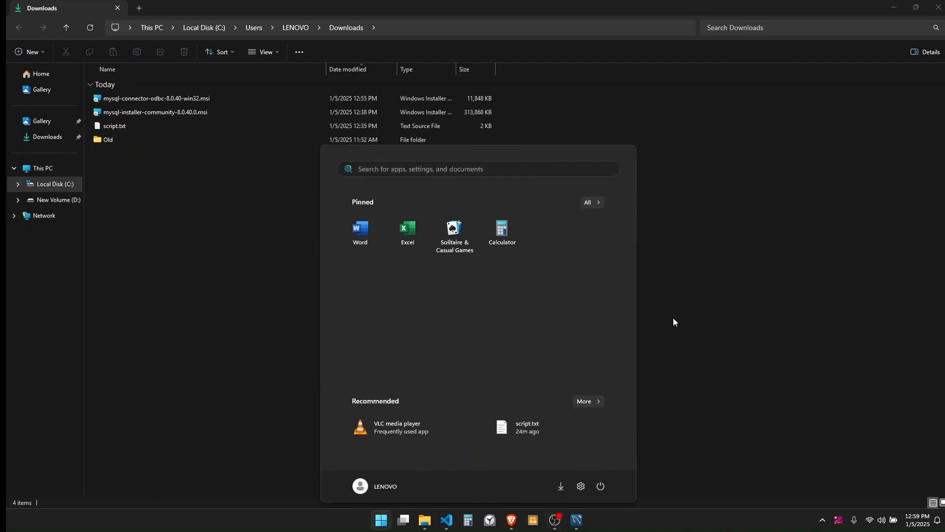
pyautogui.write('odbc')
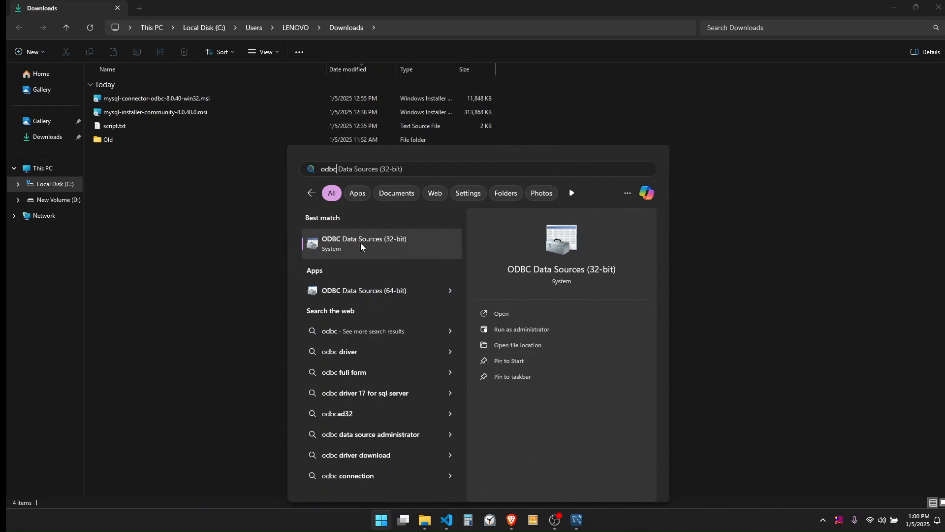
pyautogui.click(398, 248)
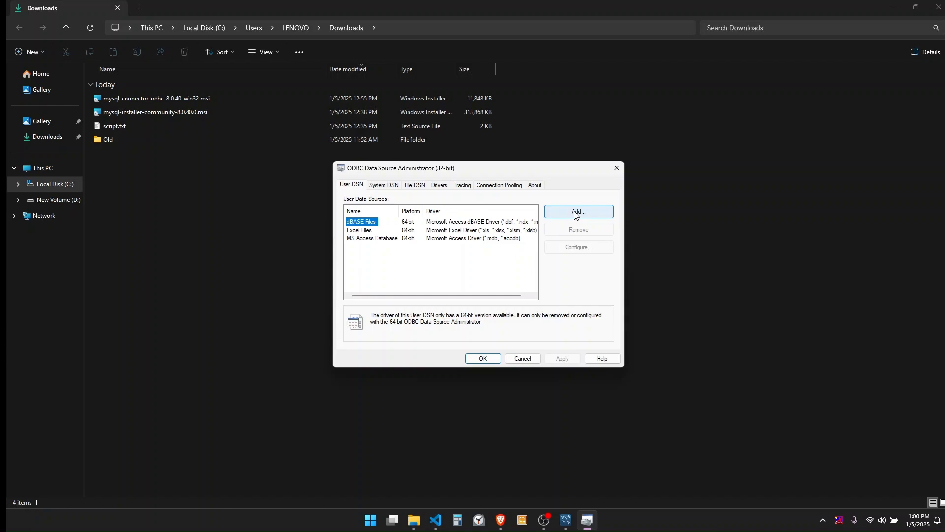
# Add a new User DSN based on the MySQL ODBC 8.0 ANSI Driver.
pyautogui.click(352, 190)
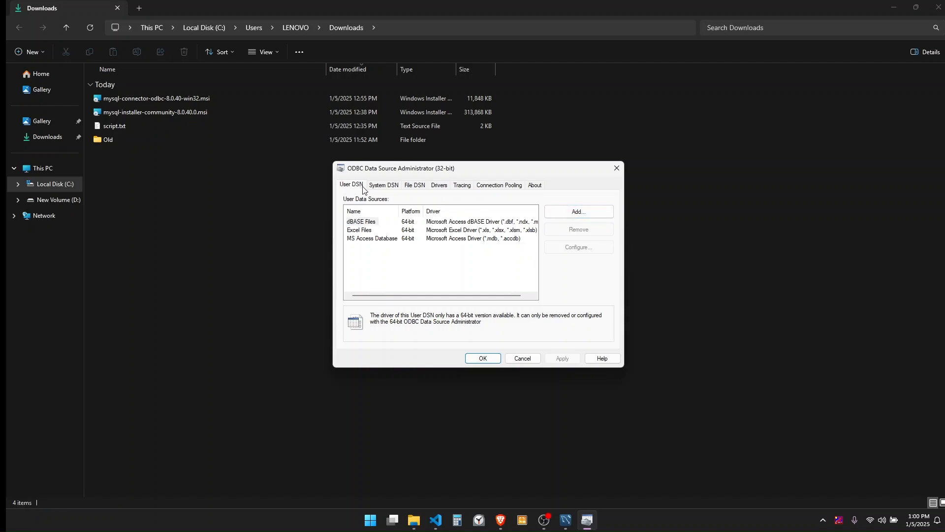
pyautogui.click(378, 188)
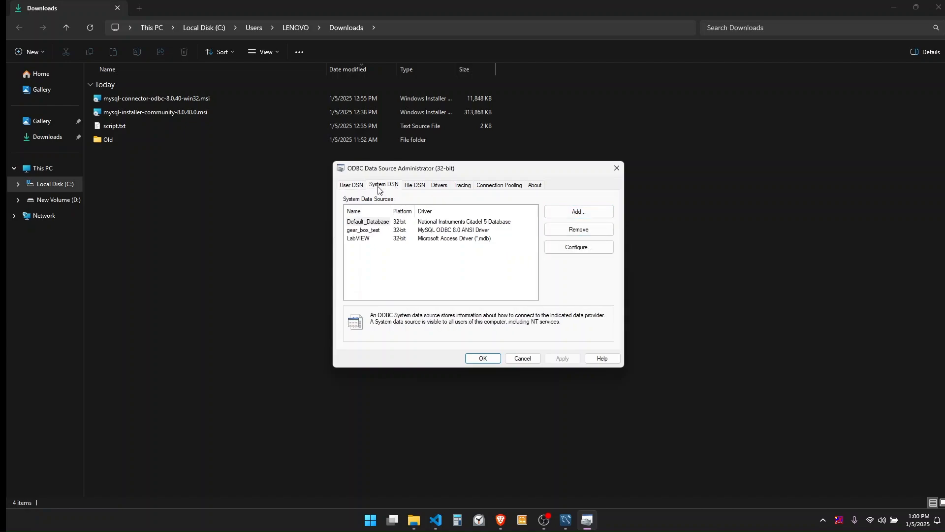
pyautogui.click(352, 190)
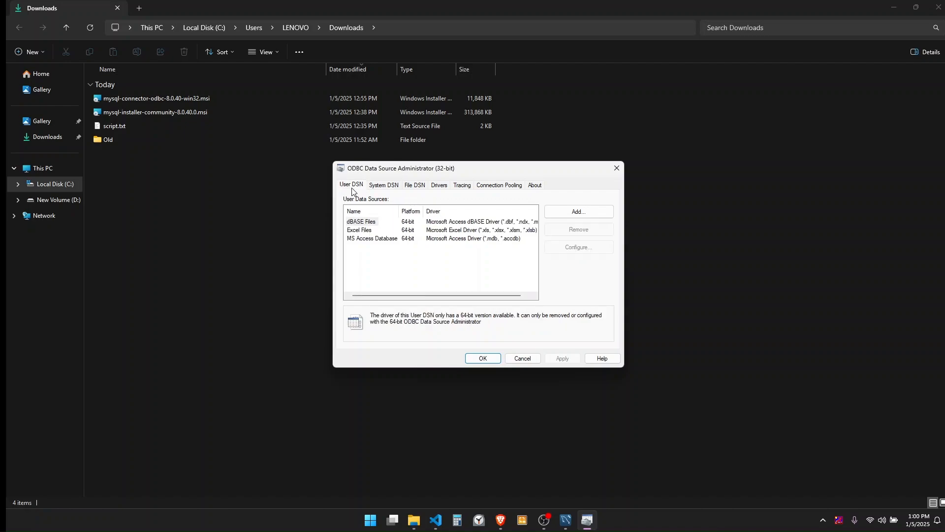
pyautogui.click(575, 215)
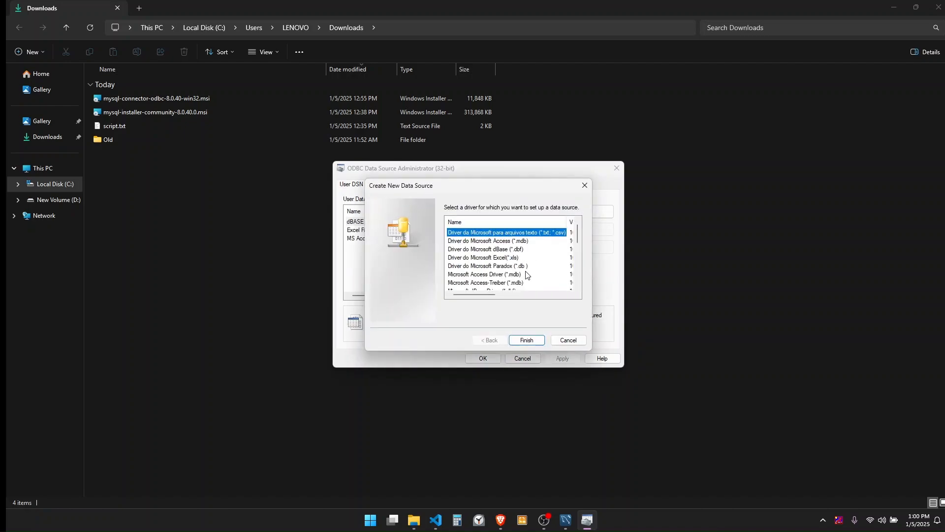
pyautogui.scroll(-5, 526, 275)
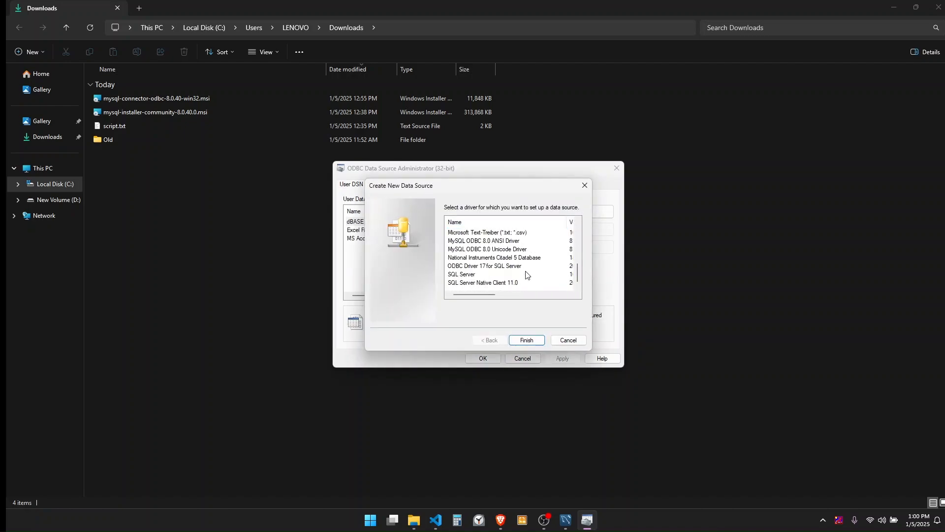
pyautogui.click(485, 242)
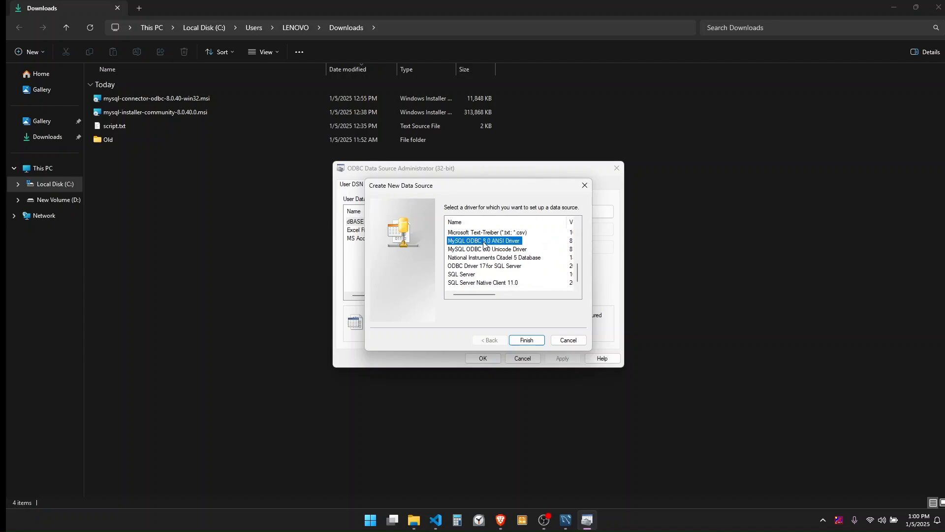
pyautogui.click(531, 340)
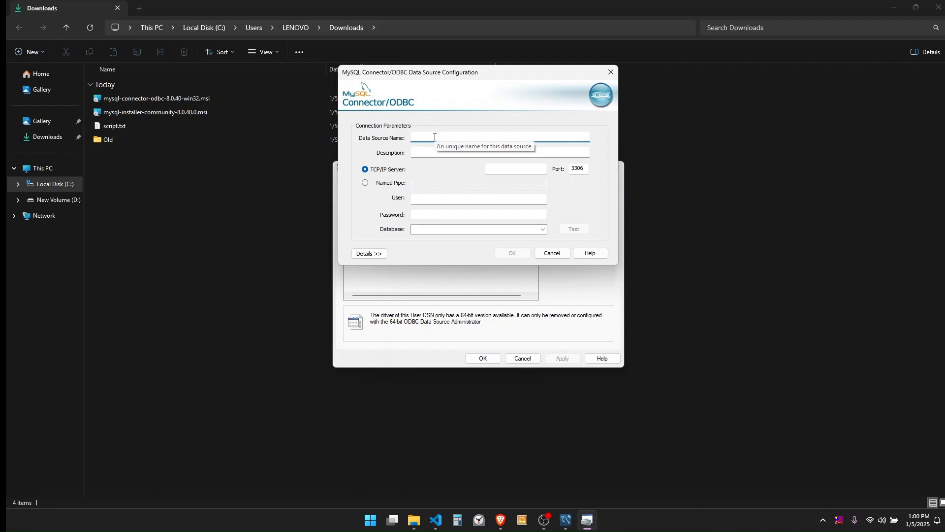
# Name the DSN abc with server 127.0.0.1, user root and the password, then test it.
pyautogui.write('abc')
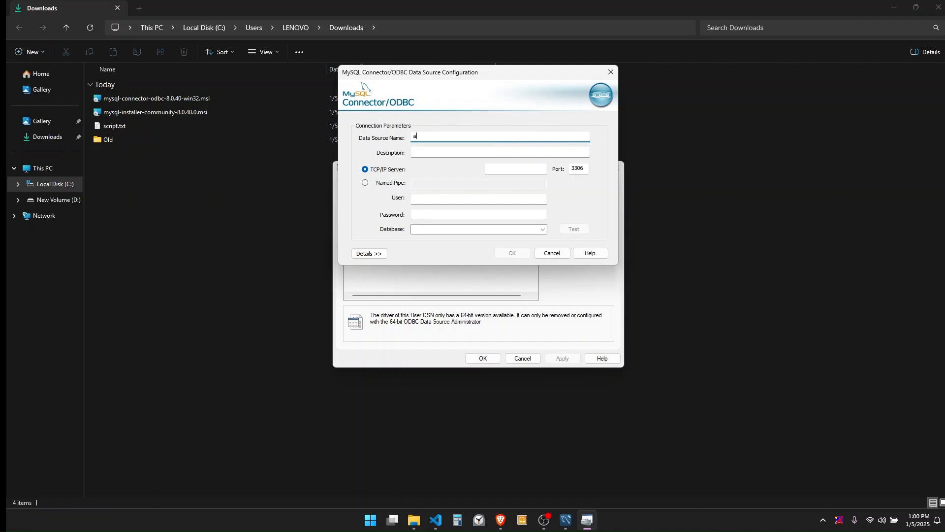
pyautogui.click(509, 170)
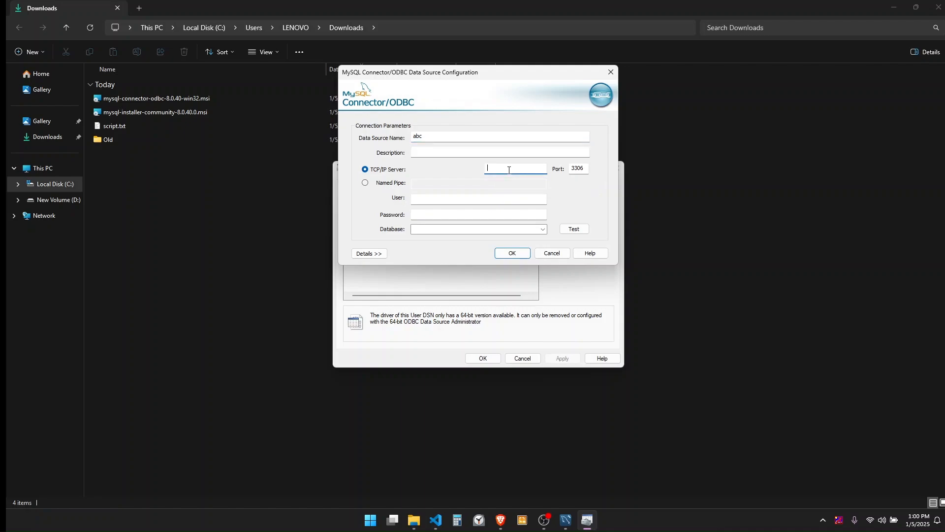
pyautogui.write('127.0.0.1')
pyautogui.click(481, 199)
pyautogui.write('root')
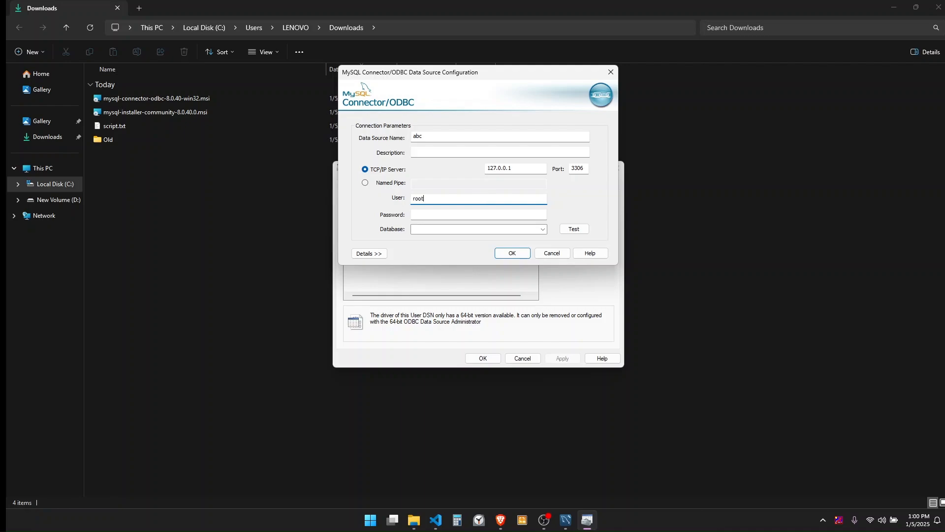
pyautogui.click(483, 215)
pyautogui.write('root')
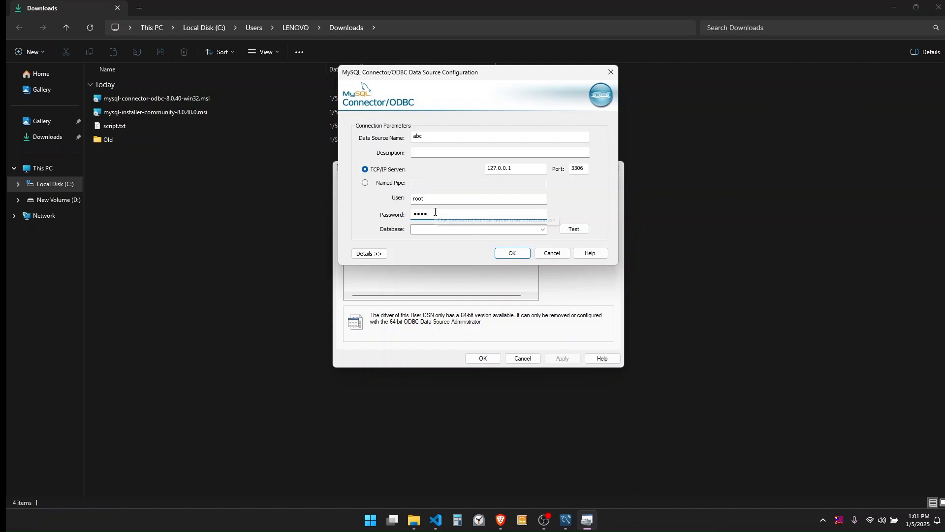
pyautogui.click(571, 230)
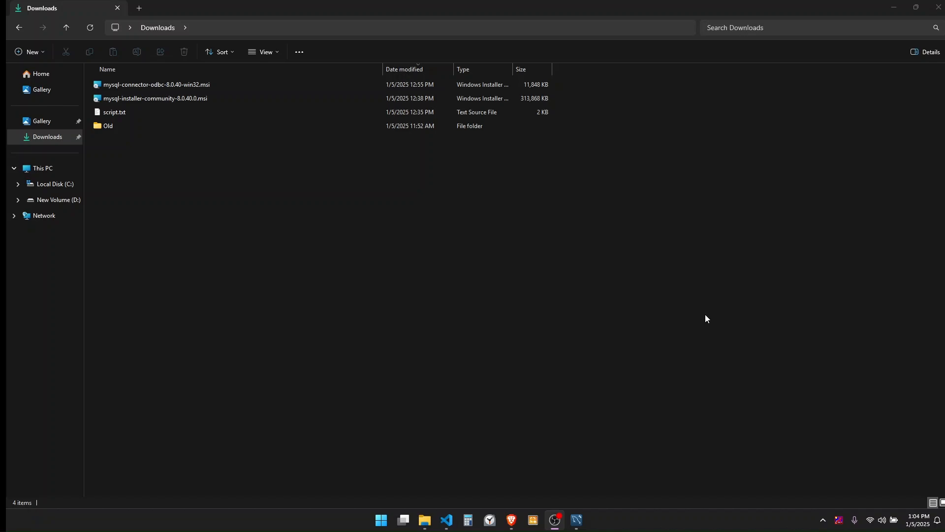
# Run mysql --version in a new Command Prompt, which reports 'mysql' is not recognized.
pyautogui.click(382, 521)
pyautogui.write('cmd')
pyautogui.press('Return')
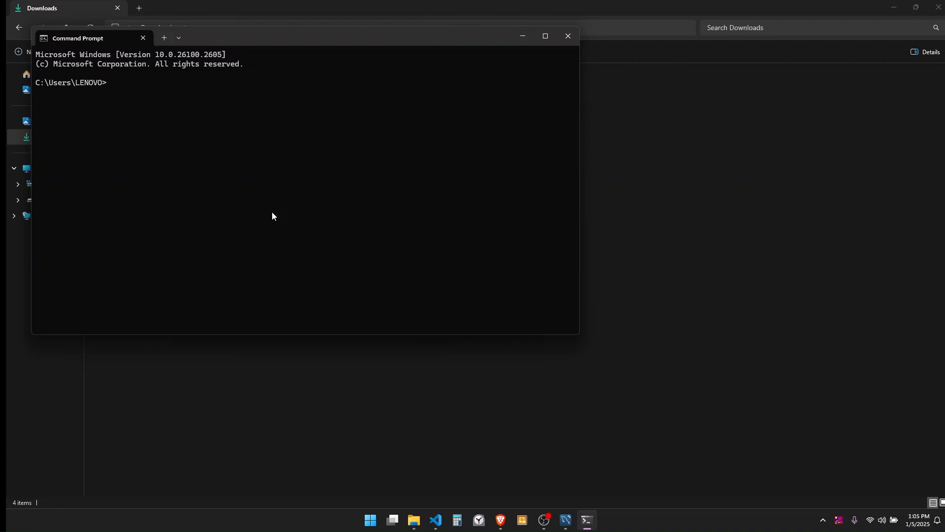
pyautogui.write('mysql --version')
pyautogui.press('Return')
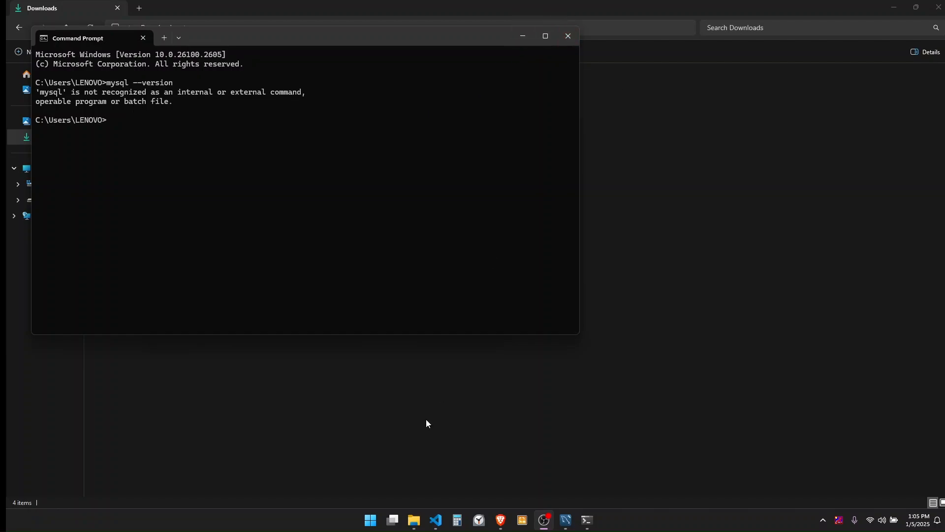
pyautogui.click(376, 520)
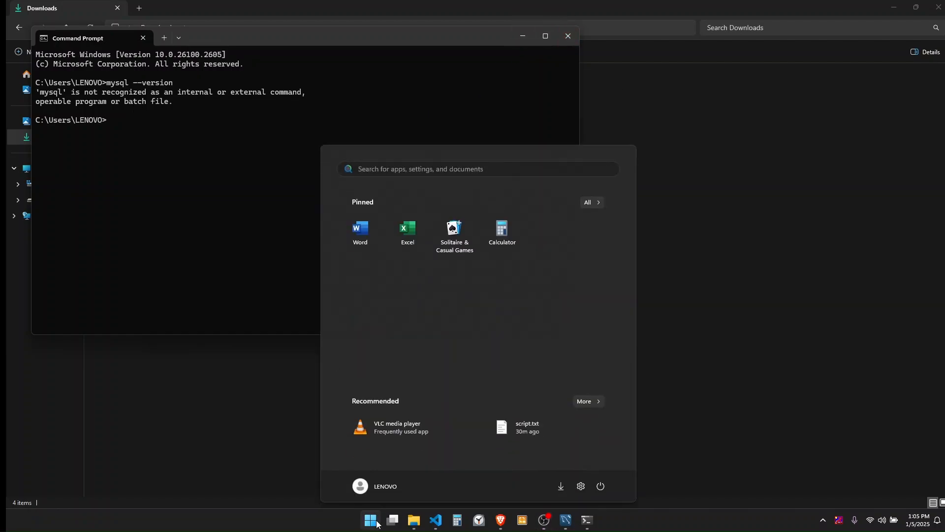
# Open Environment Variables via the 'envi' search and edit the user Path variable.
pyautogui.write('envi')
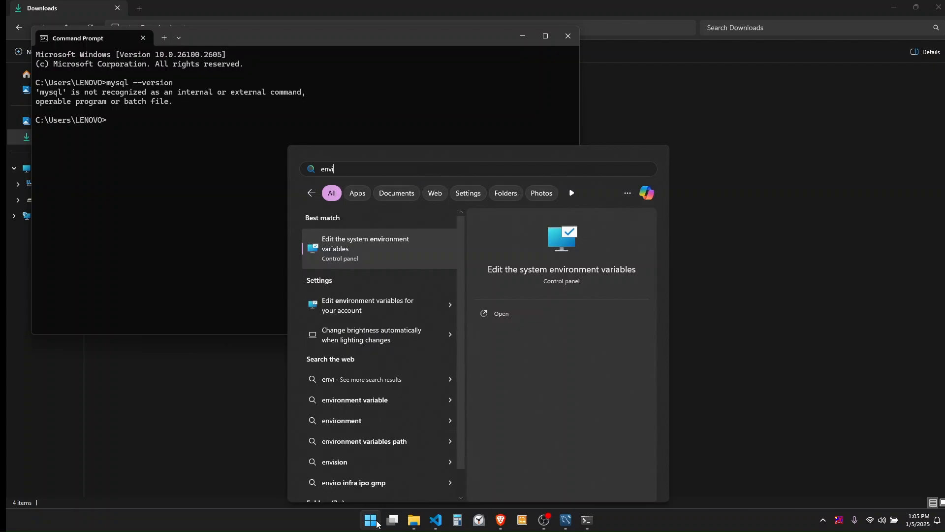
pyautogui.click(418, 238)
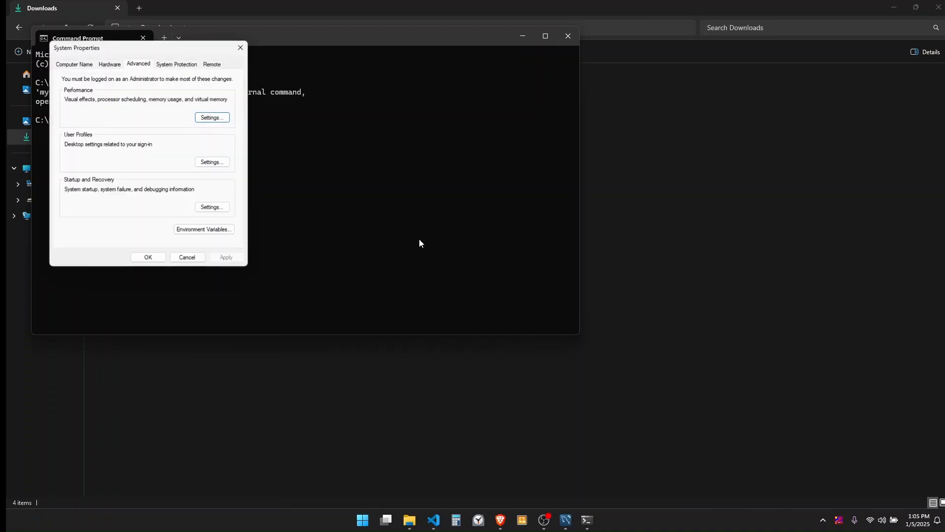
pyautogui.click(213, 233)
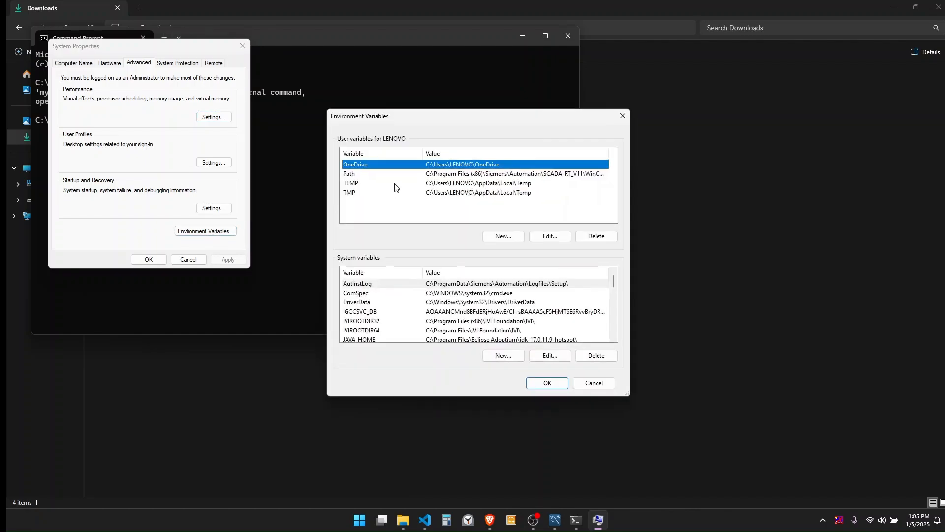
pyautogui.click(347, 175)
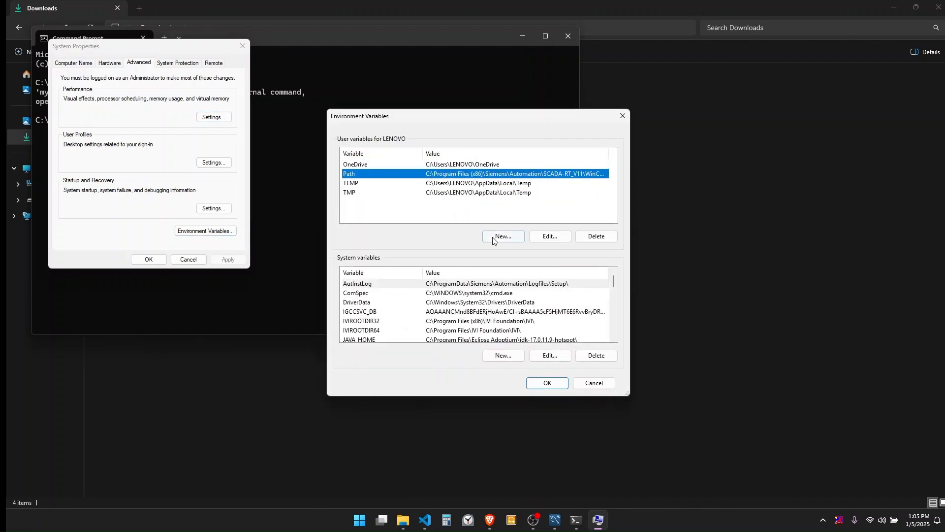
pyautogui.click(546, 238)
# Add C:\Program Files\MySQL\MySQL Server 8.0\bin as a new Path entry and save.
pyautogui.click(571, 163)
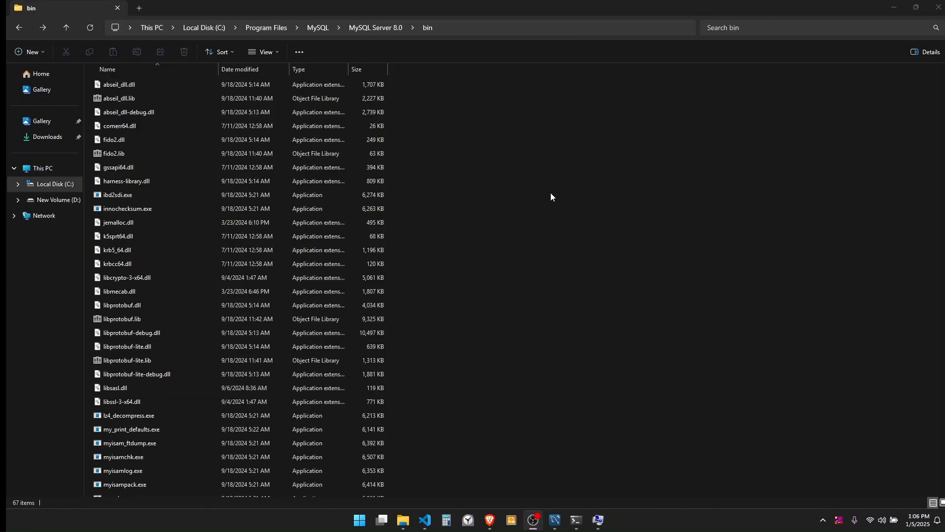
pyautogui.click(460, 27)
pyautogui.hotkey('ctrl', 'c')
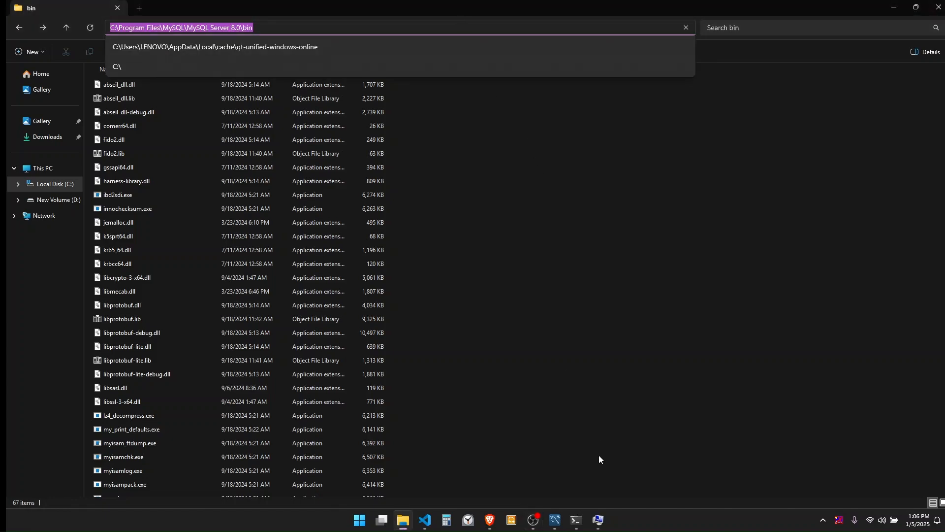
pyautogui.click(598, 519)
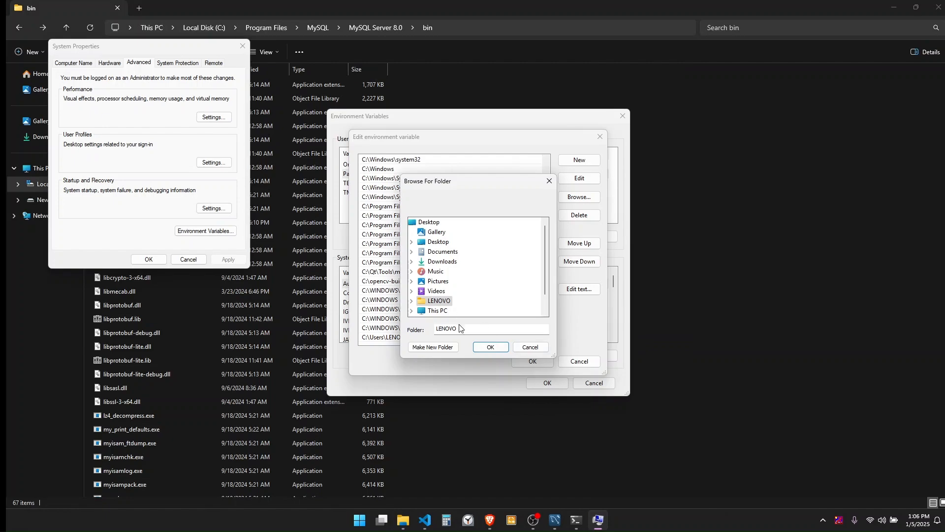
pyautogui.click(531, 347)
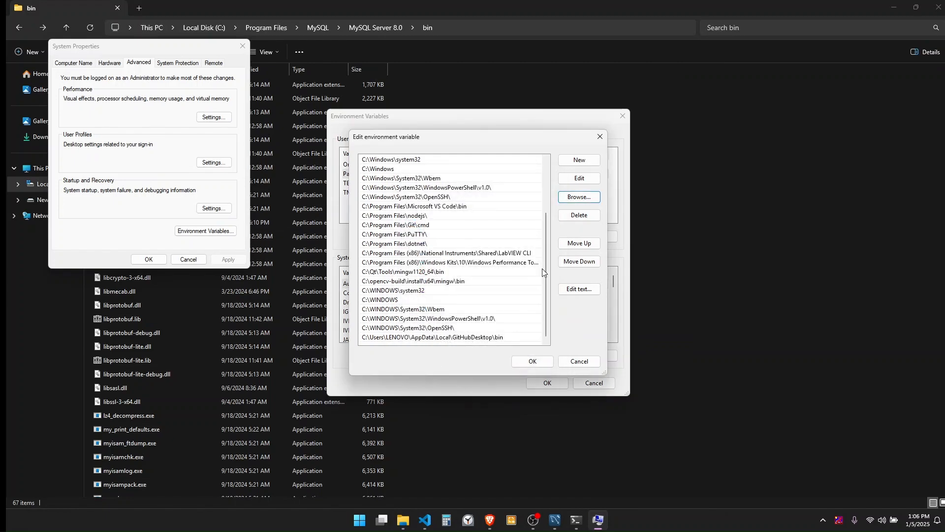
pyautogui.click(576, 159)
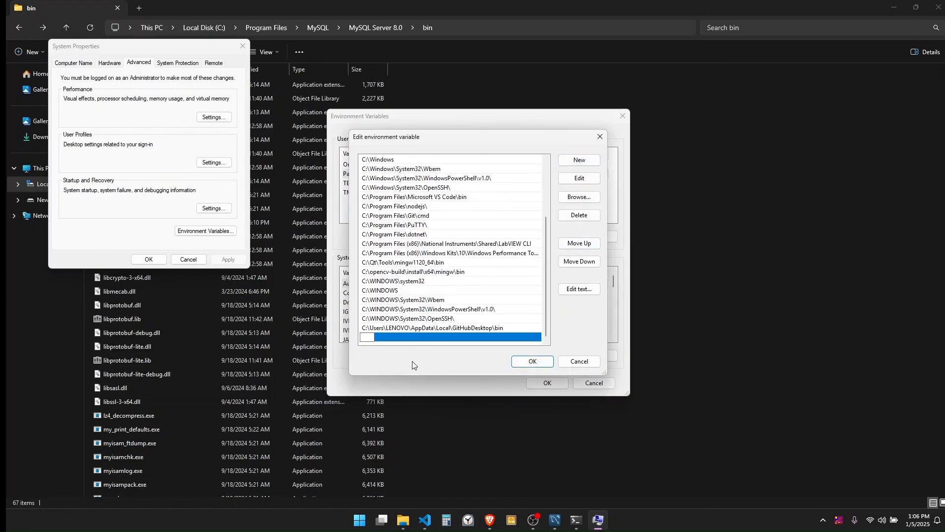
pyautogui.hotkey('ctrl', 'v')
pyautogui.click(530, 361)
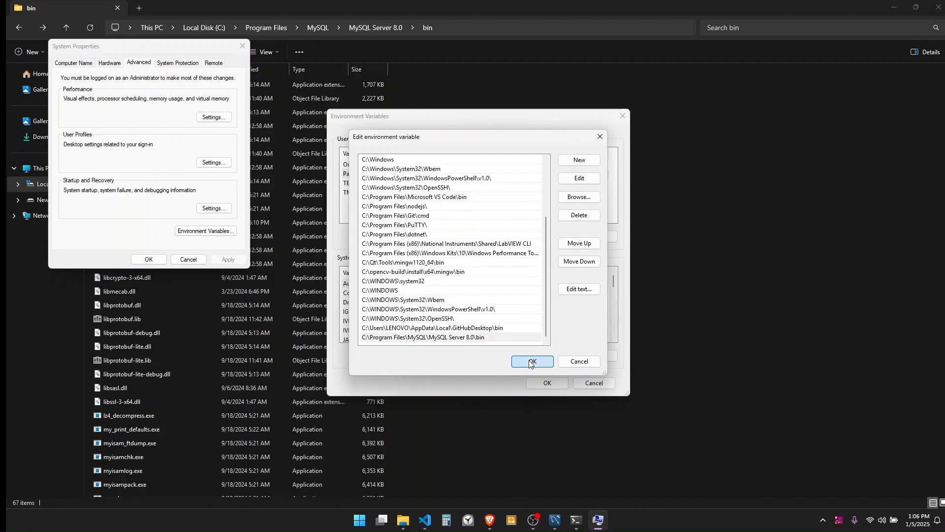
pyautogui.click(545, 383)
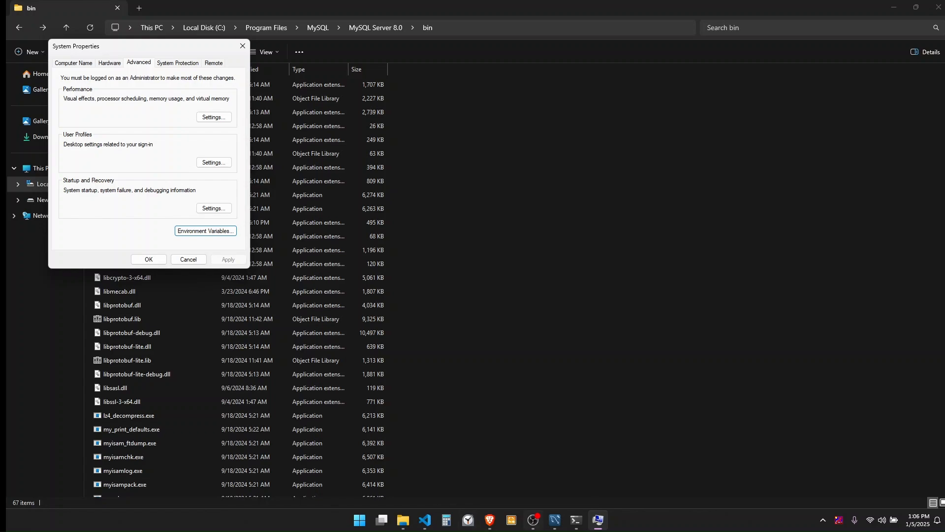
# In a fresh Command Prompt, run mysql --version to confirm Ver 8.0.40.
pyautogui.click(364, 525)
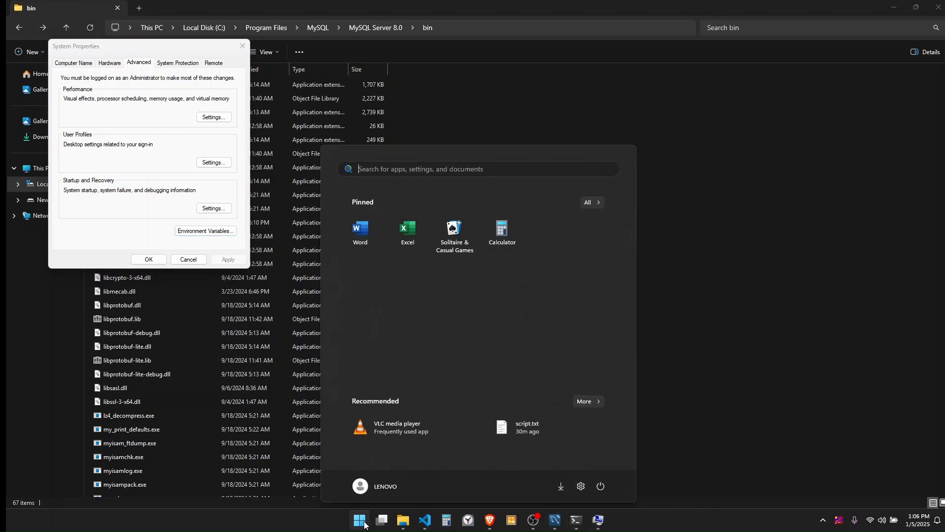
pyautogui.write('cmd')
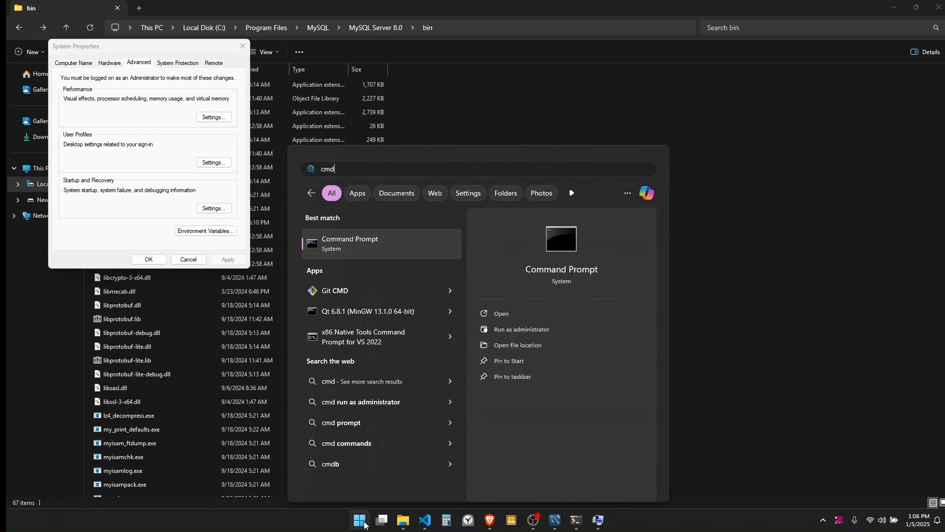
pyautogui.press('Return')
pyautogui.write('mysql --version')
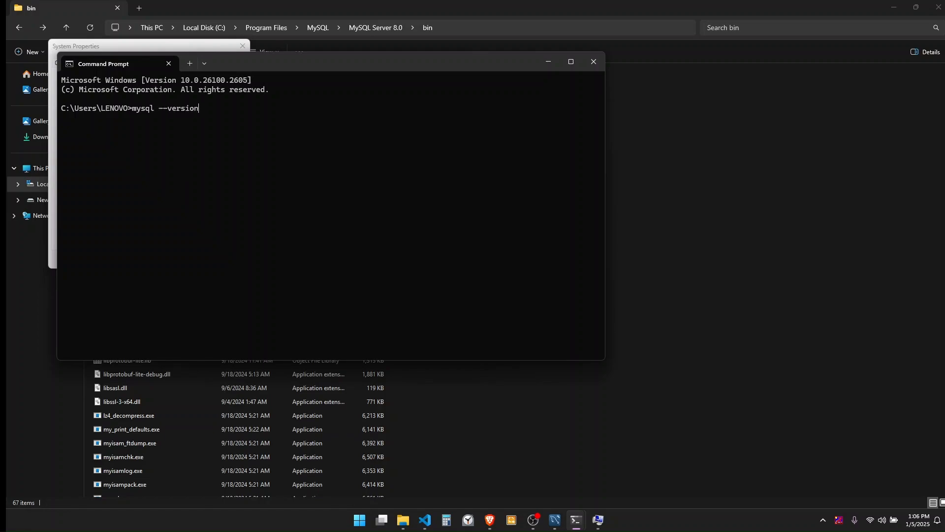
pyautogui.press('Return')
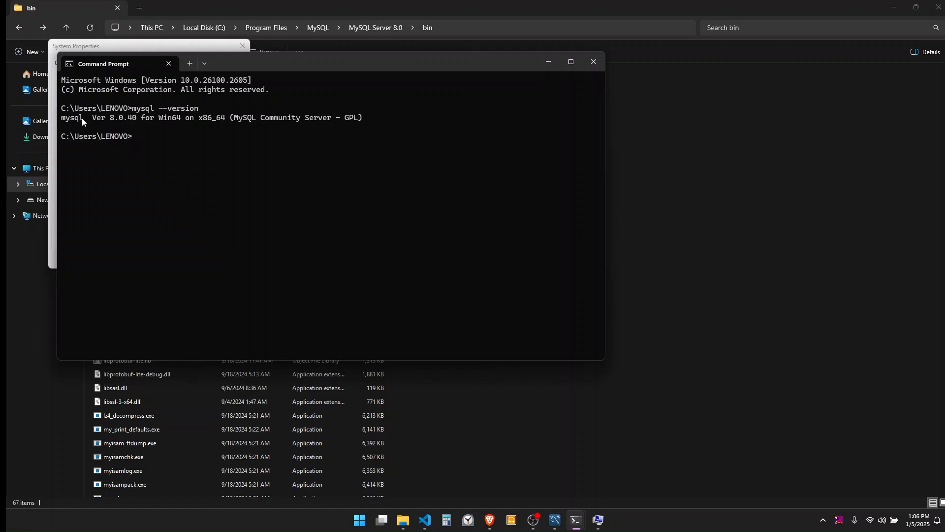